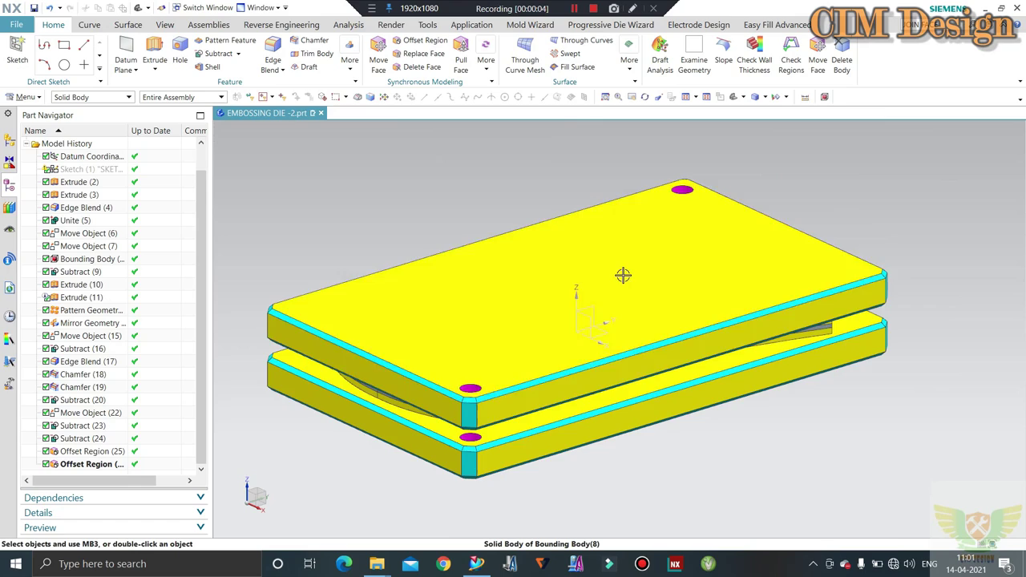
Orbit and zoom around the die assembly, viewing it edge-on, from above and from a low angle
mouse_move(623, 275)
middle_down()
mouse_move(557, 256)
mouse_move(533, 285)
middle_up()
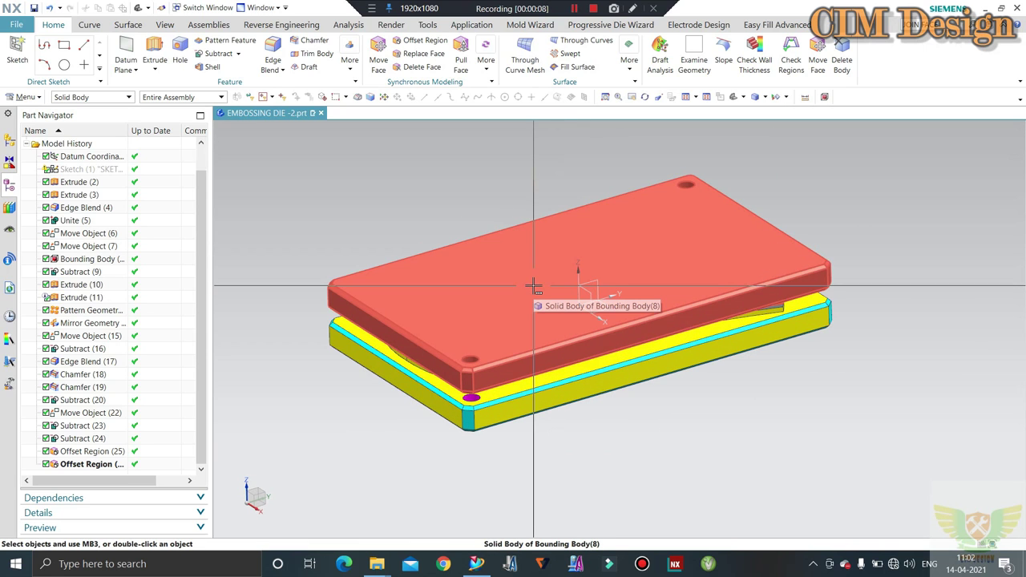
scroll(573, 213, down, 2)
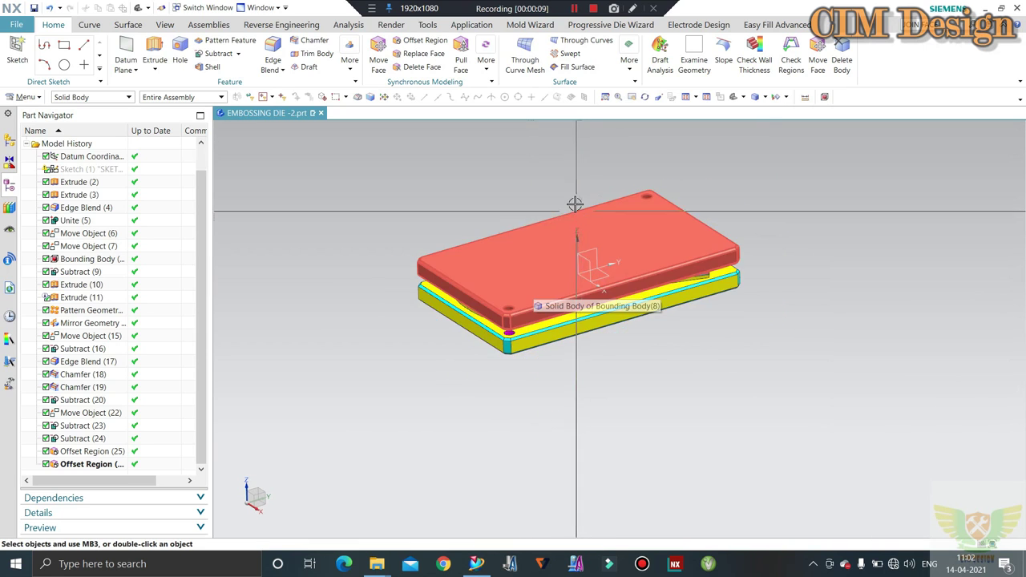
mouse_move(561, 230)
middle_down()
mouse_move(547, 190)
mouse_move(548, 264)
middle_up()
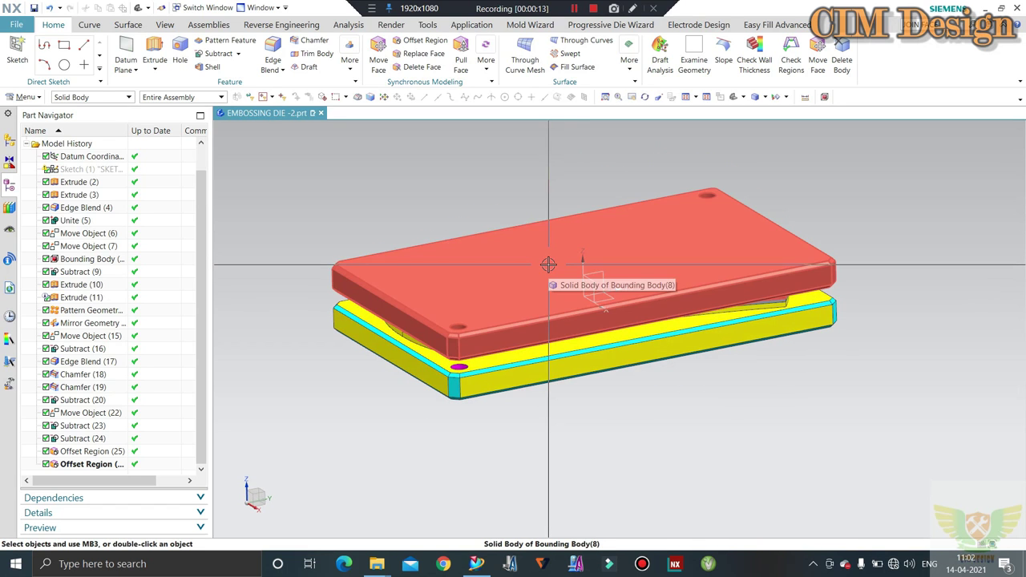
scroll(549, 265, down, 2)
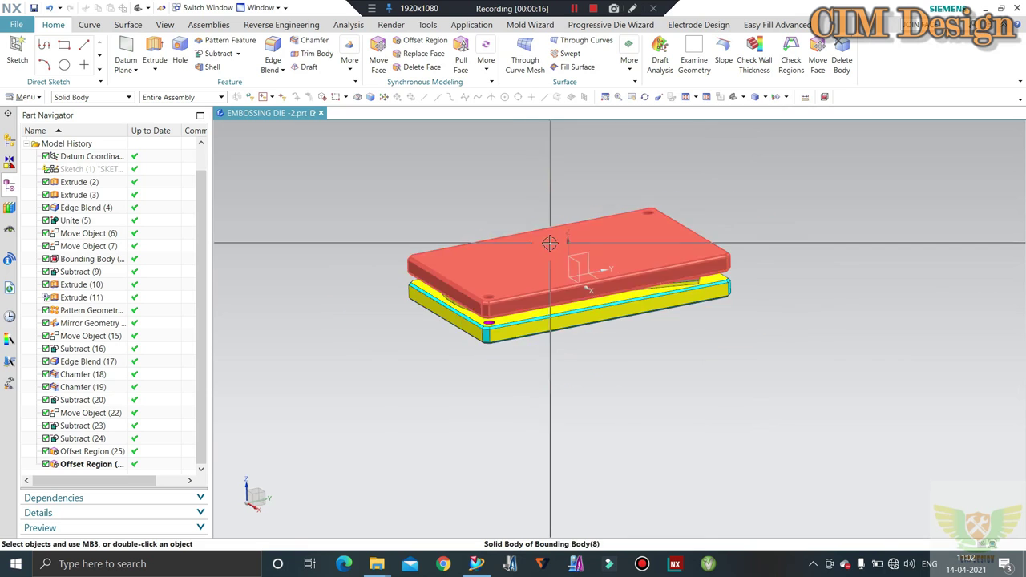
middle_drag(550, 243, 636, 282)
mouse_move(515, 277)
middle_down()
mouse_move(501, 259)
mouse_move(558, 212)
middle_up()
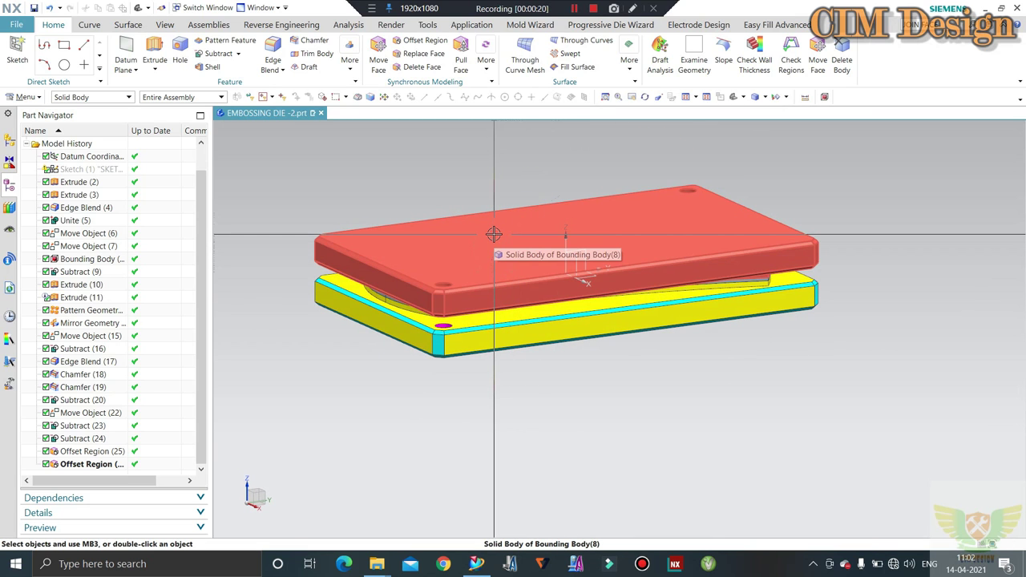
scroll(486, 200, up, 1)
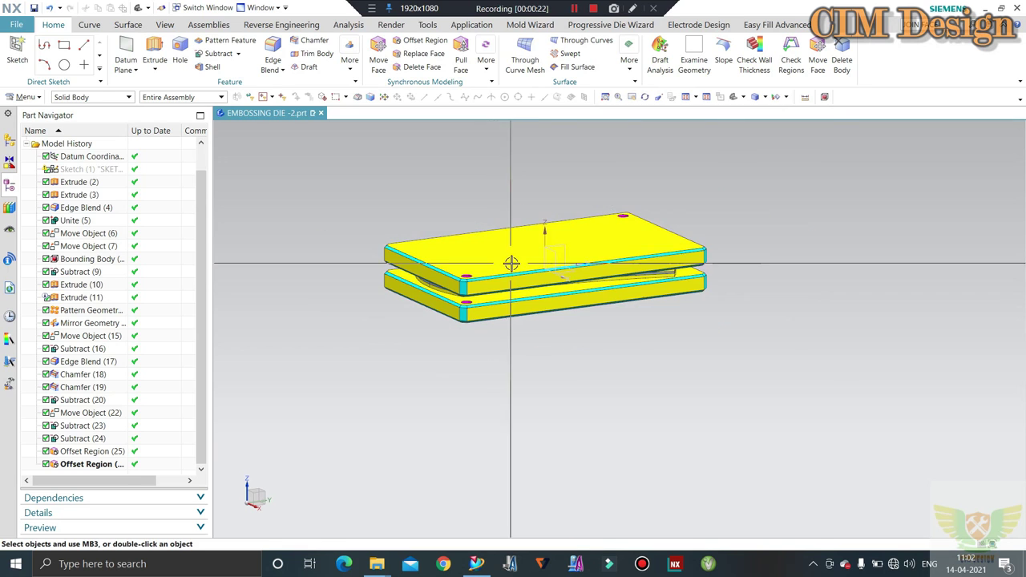
scroll(498, 216, up, 1)
middle_drag(513, 266, 518, 264)
scroll(530, 247, down, 2)
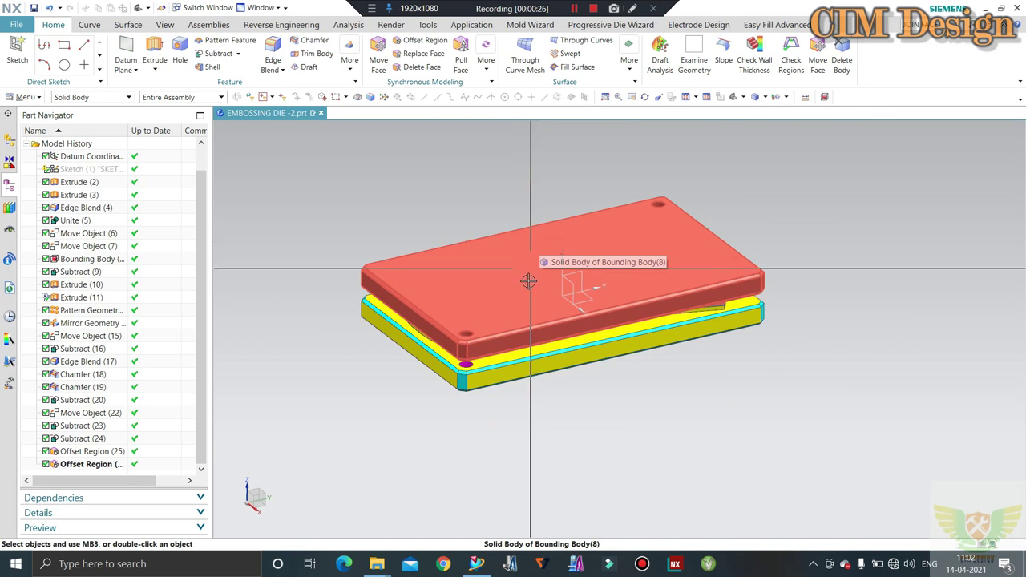
mouse_move(529, 281)
middle_down()
mouse_move(528, 270)
mouse_move(544, 293)
middle_up()
scroll(529, 288, up, 2)
scroll(543, 289, down, 2)
scroll(544, 294, up, 1)
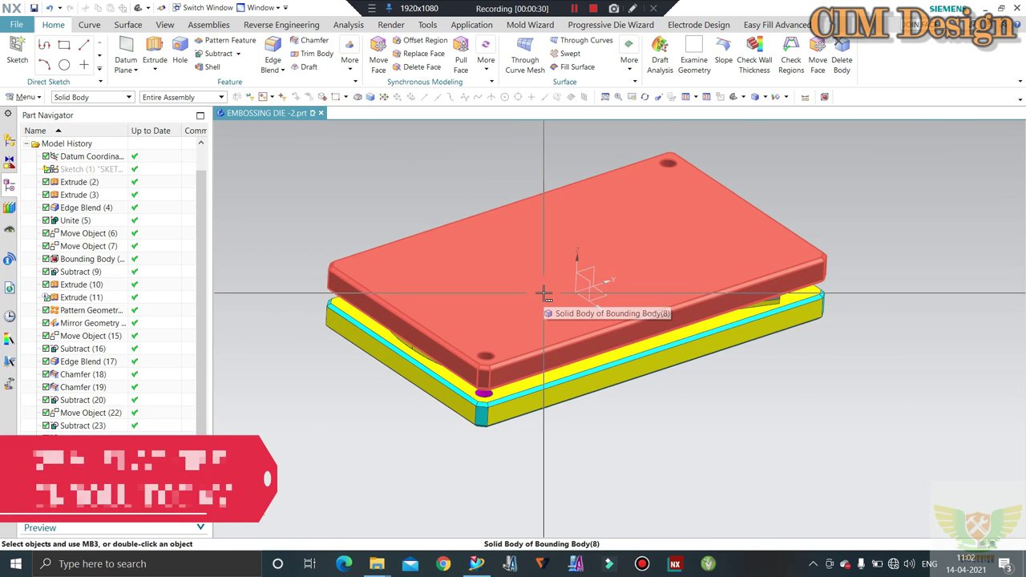
scroll(492, 275, down, 2)
Turn the die to a flatter angle and hide the upper plate
middle_drag(492, 275, 490, 263)
scroll(495, 270, up, 2)
scroll(491, 282, down, 2)
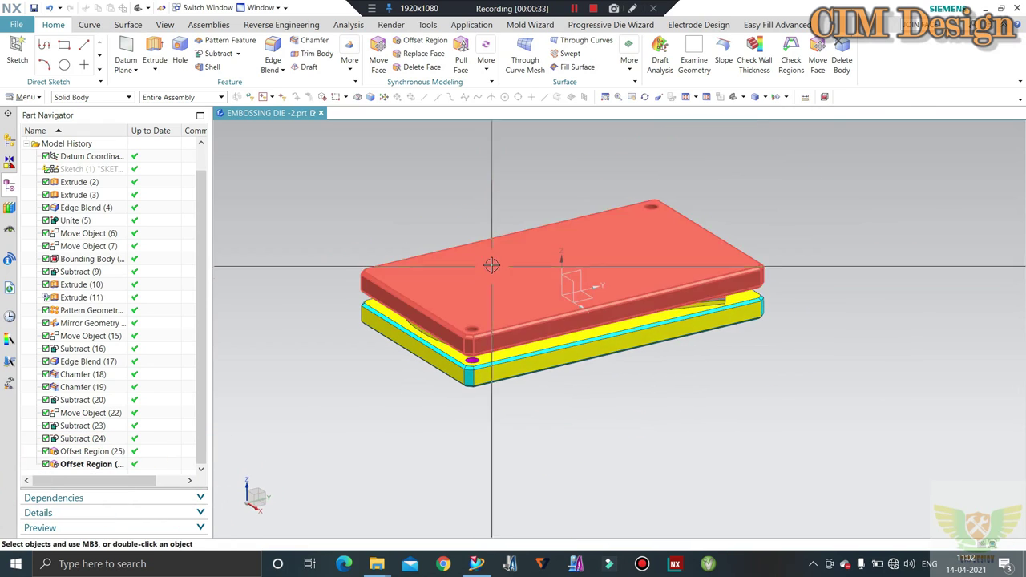
scroll(490, 261, up, 1)
click(492, 267)
key(ctrl+b)
Hide the yellow base plate, leaving only the embossed relief part
click(508, 371)
key(ctrl+b)
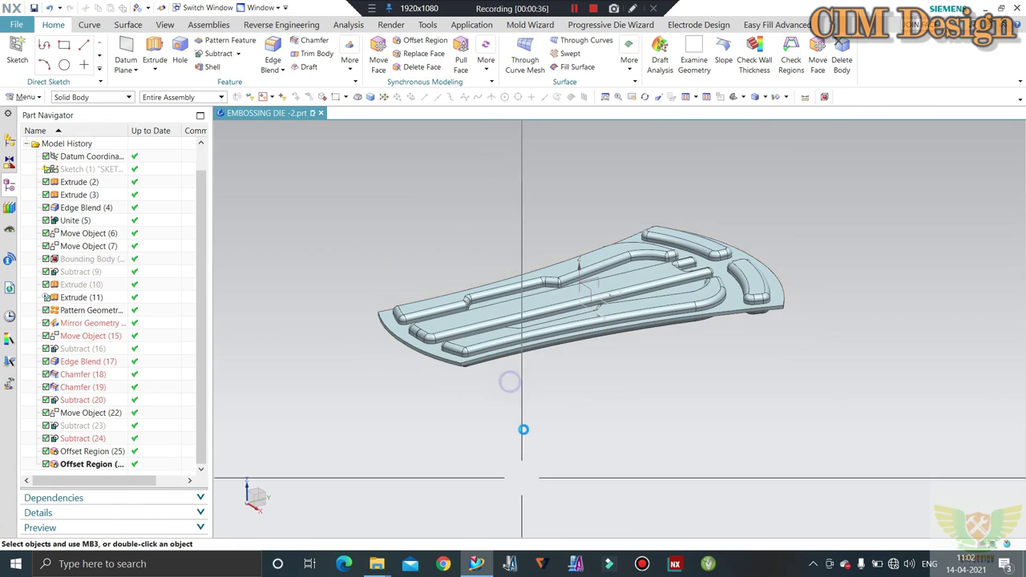
mouse_move(508, 383)
middle_down()
mouse_move(522, 179)
mouse_move(523, 362)
mouse_move(535, 295)
mouse_move(591, 293)
mouse_move(550, 286)
mouse_move(669, 328)
mouse_move(667, 276)
mouse_move(585, 275)
mouse_move(499, 249)
mouse_move(493, 314)
middle_up()
Measure the projected distance from the embossed rib to the inner channel face (12.0000 mm), then cancel
click(164, 25)
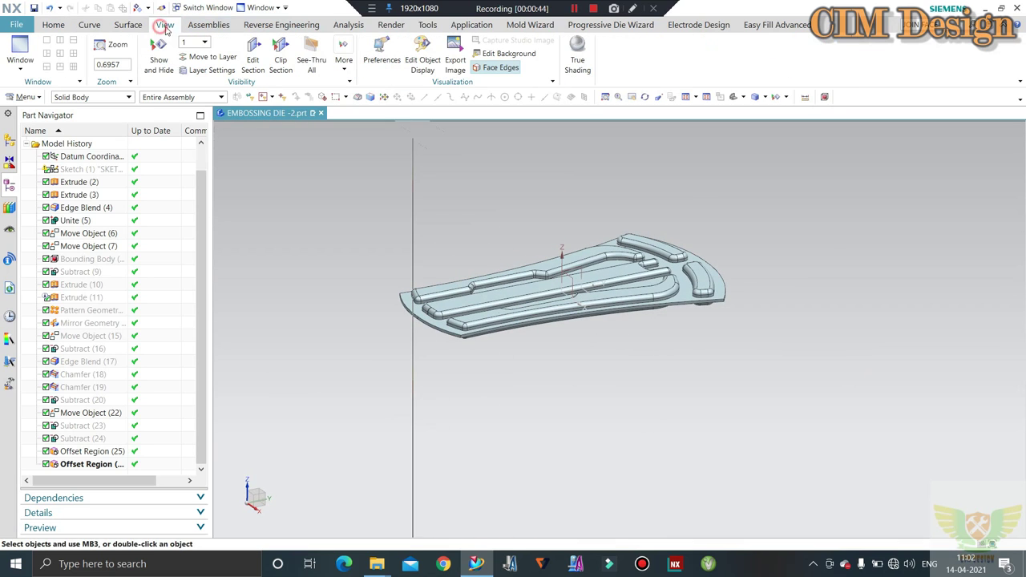
click(805, 97)
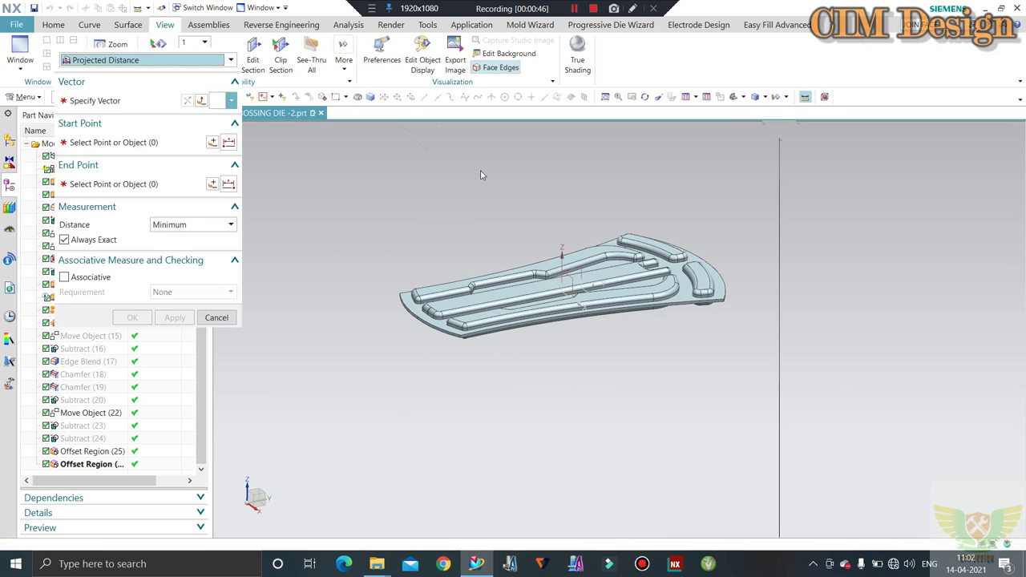
click(494, 339)
scroll(494, 339, down, 5)
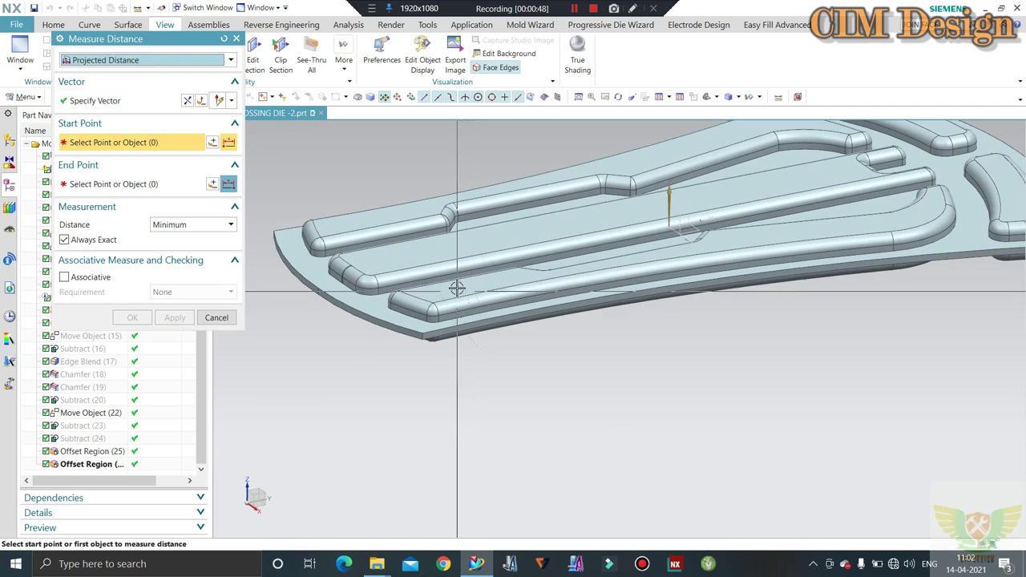
click(458, 286)
mouse_move(557, 373)
middle_down()
mouse_move(527, 314)
mouse_move(382, 200)
middle_up()
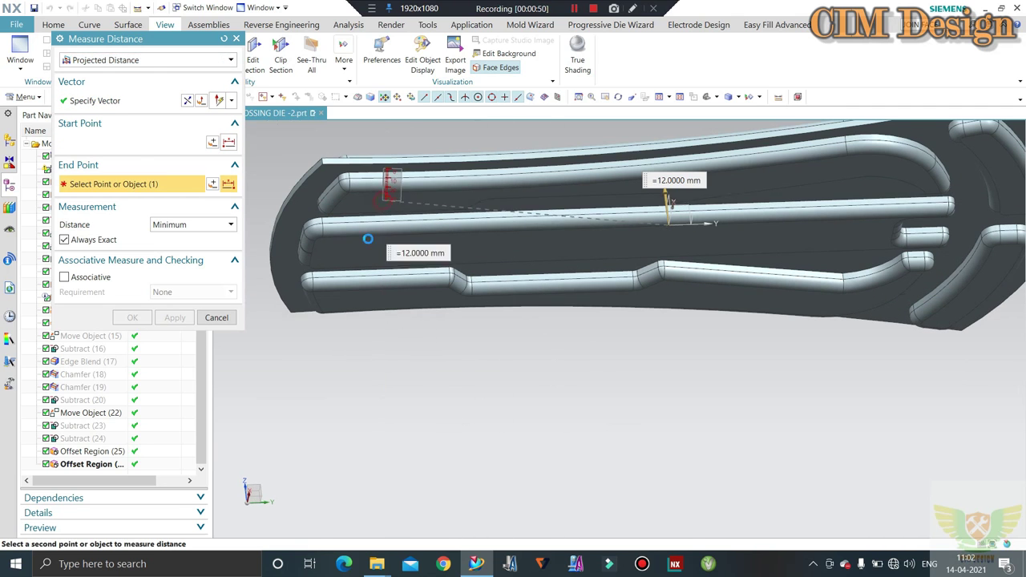
click(662, 195)
click(217, 318)
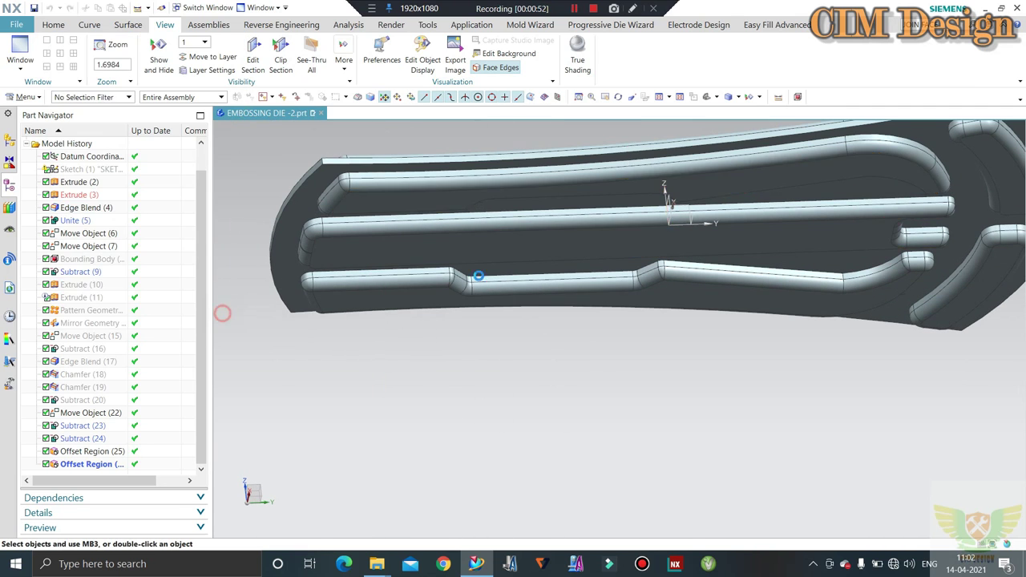
scroll(561, 305, up, 5)
Show the hidden upper and lower plates again with Ctrl+Shift+K, then orbit the assembly
middle_drag(580, 301, 580, 301)
key(ctrl+shift+k)
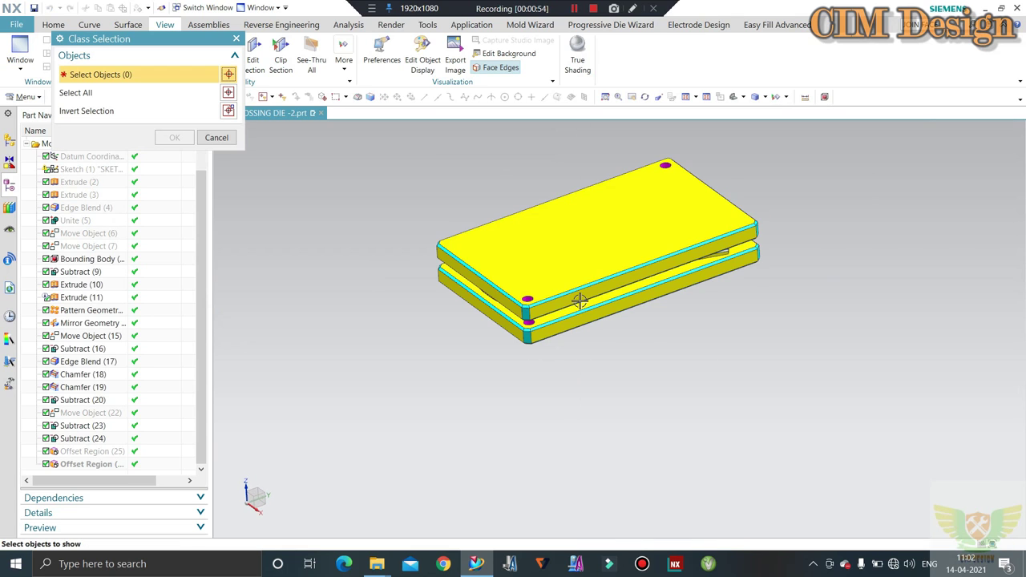
click(580, 299)
click(550, 332)
middle_click(609, 329)
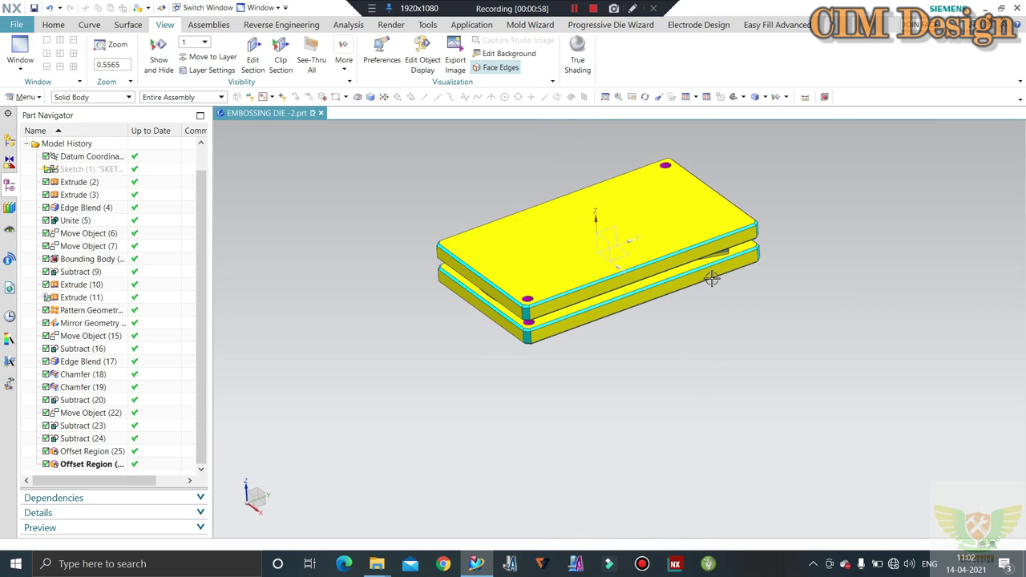
scroll(710, 277, down, 2)
scroll(711, 278, down, 2)
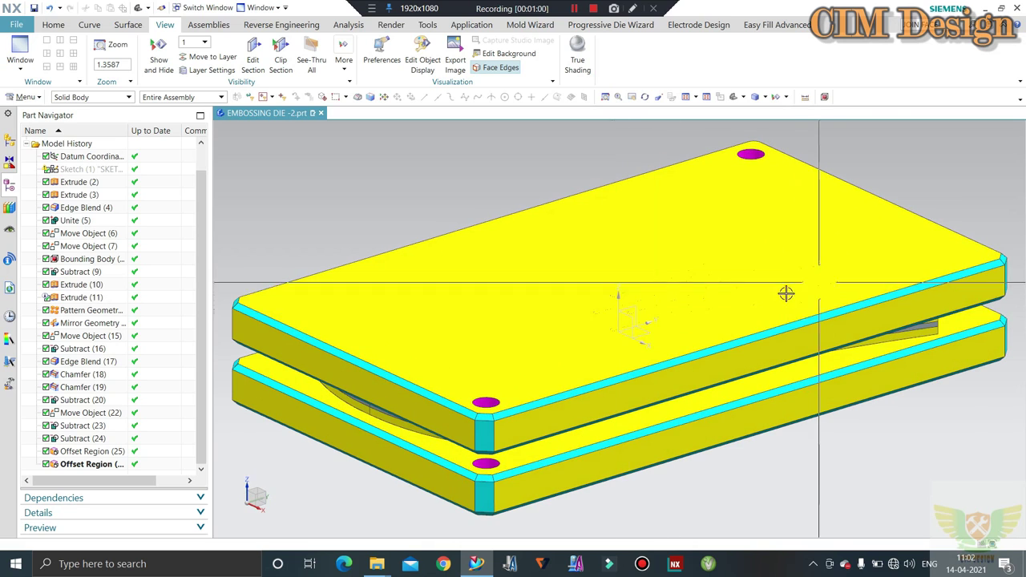
scroll(655, 316, up, 2)
mouse_move(655, 317)
middle_down()
mouse_move(745, 367)
mouse_move(623, 366)
mouse_move(489, 326)
mouse_move(513, 264)
mouse_move(521, 299)
middle_up()
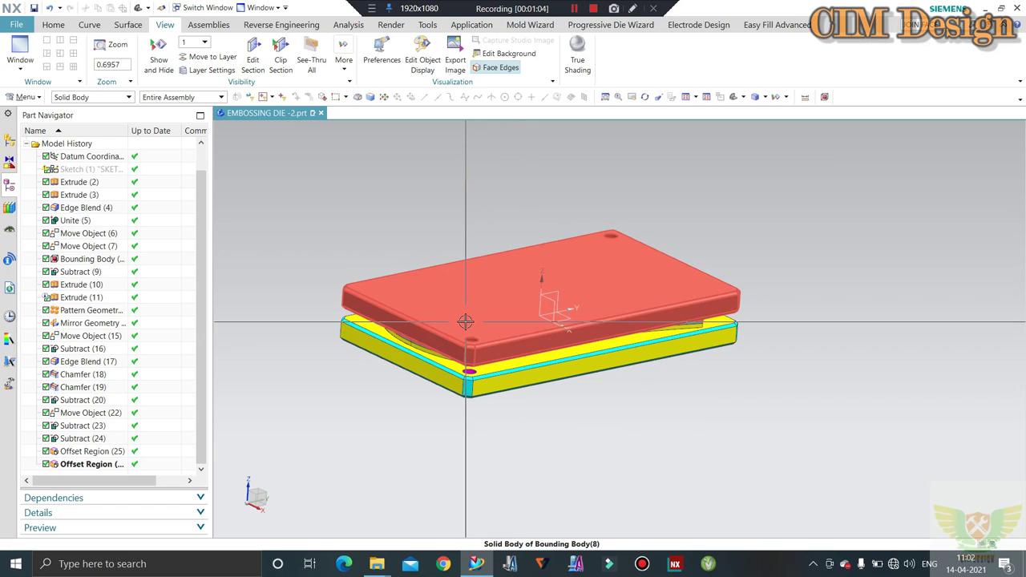
Cut a section view through the assembly and look at it flat-on with F8
key(ctrl+h)
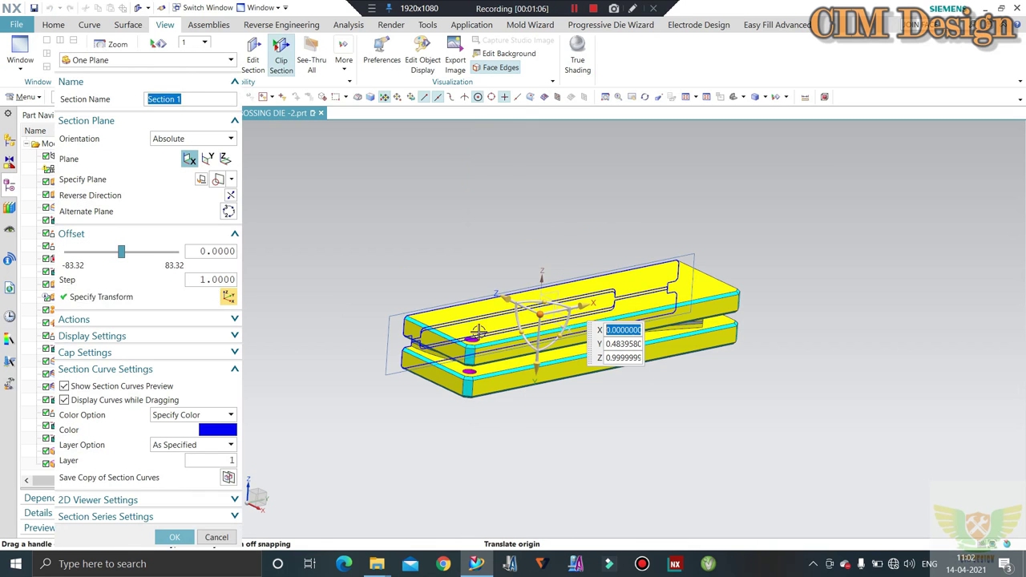
mouse_move(594, 344)
middle_down()
mouse_move(713, 346)
mouse_move(545, 321)
middle_up()
key(F8)
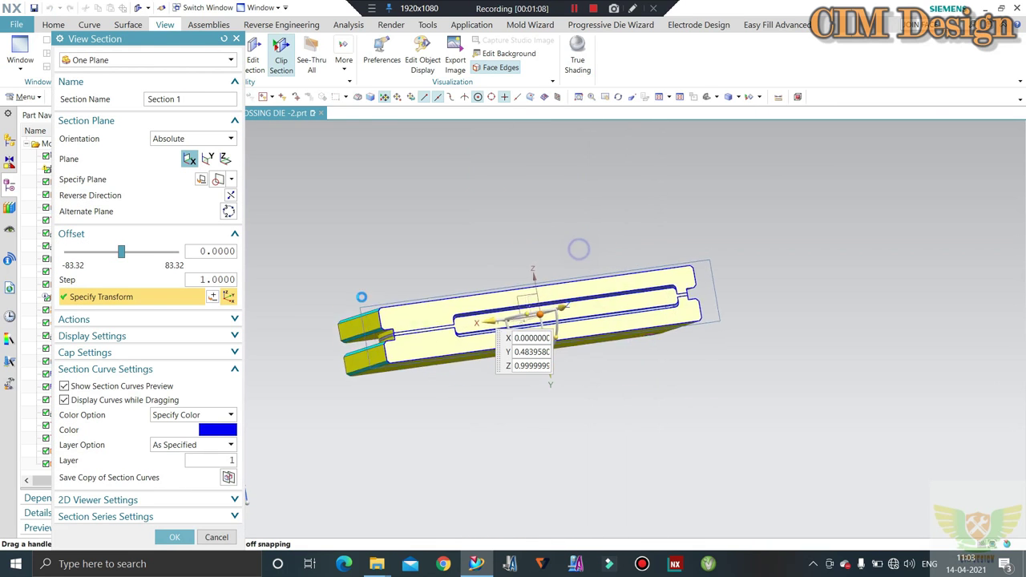
scroll(442, 255, up, 3)
scroll(441, 255, up, 3)
scroll(442, 254, up, 3)
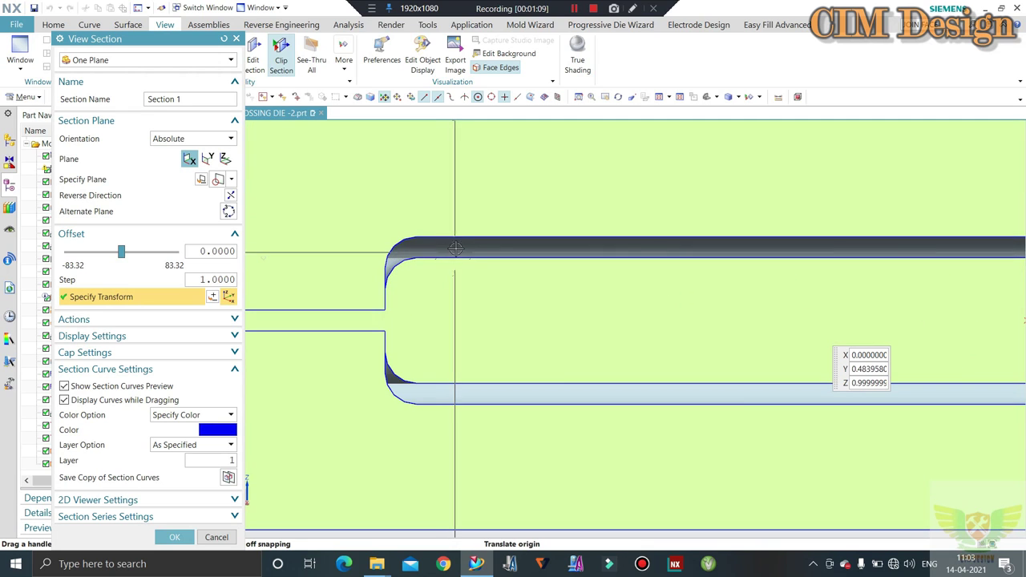
scroll(499, 271, down, 3)
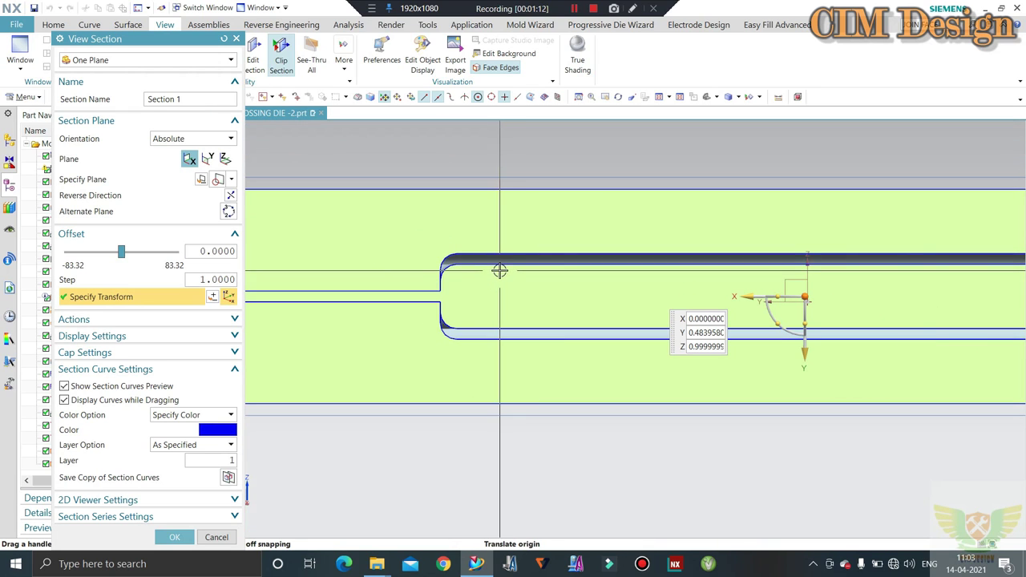
scroll(498, 269, down, 2)
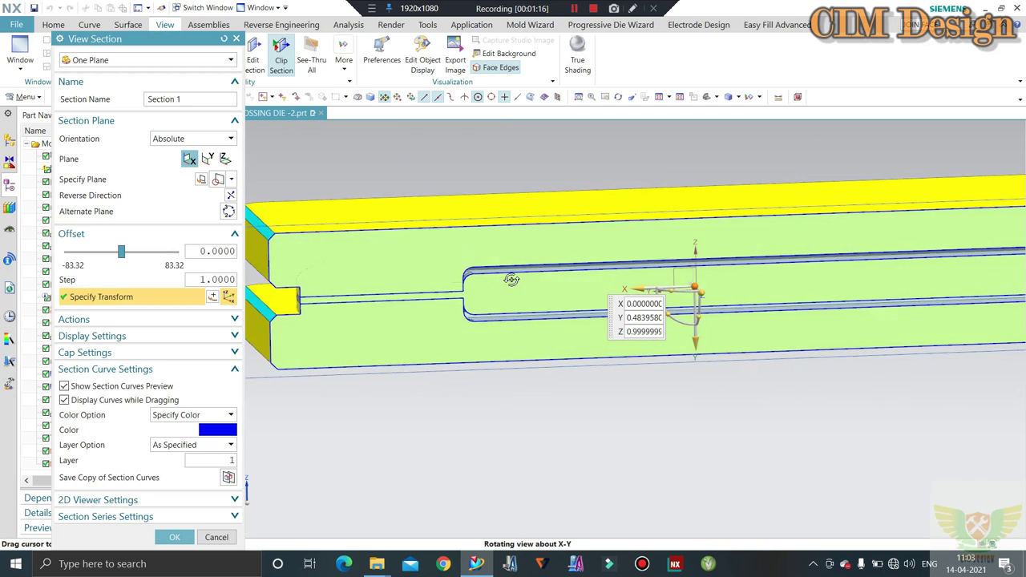
Inspect the sectioned slot in 3D and flat, then exit the section and fit both plates
middle_drag(516, 284, 487, 176)
key(F8)
scroll(521, 271, up, 3)
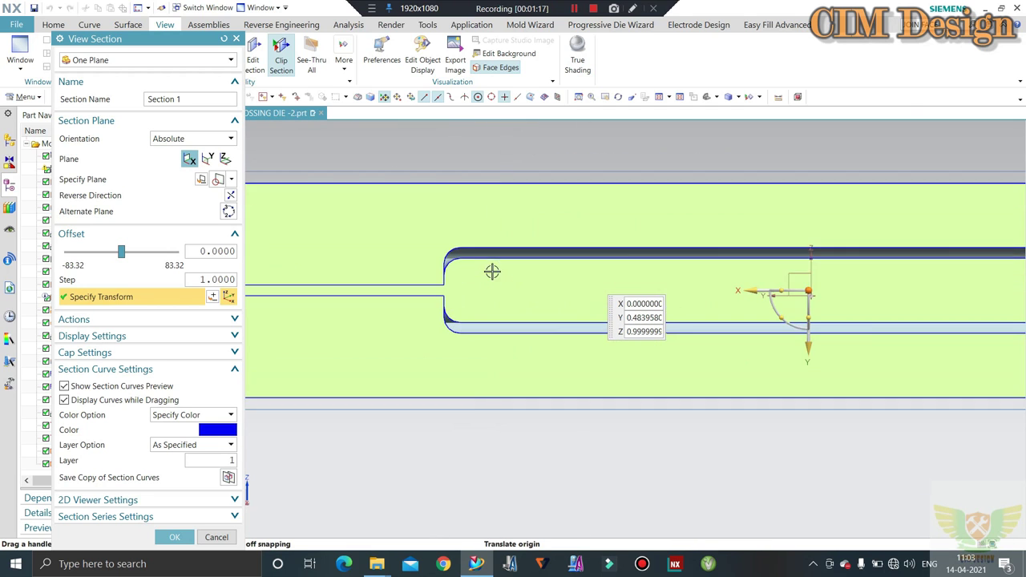
scroll(492, 272, up, 2)
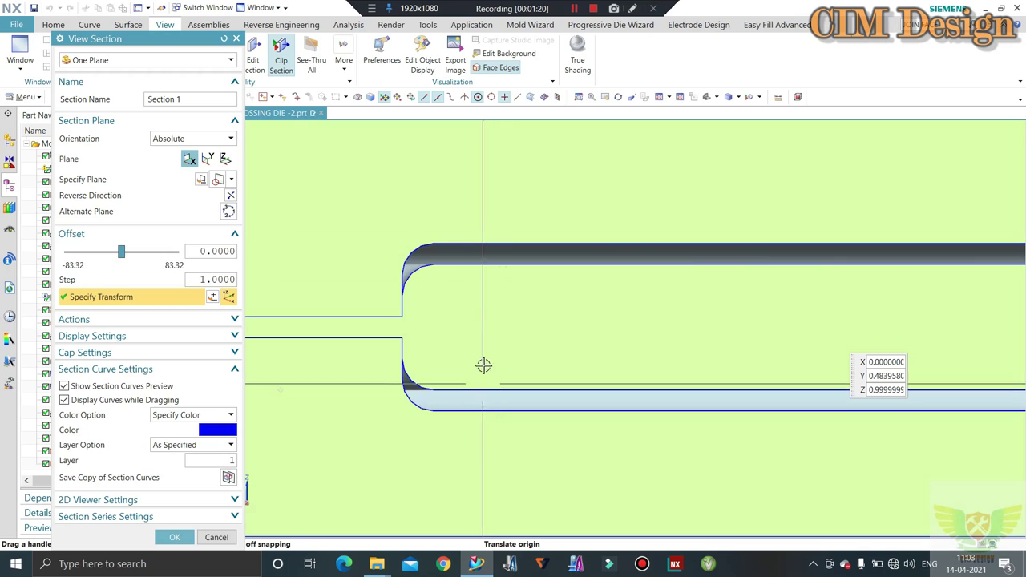
scroll(512, 282, down, 2)
scroll(472, 364, down, 1)
mouse_move(518, 281)
middle_down()
mouse_move(545, 302)
mouse_move(530, 297)
middle_up()
key(Home)
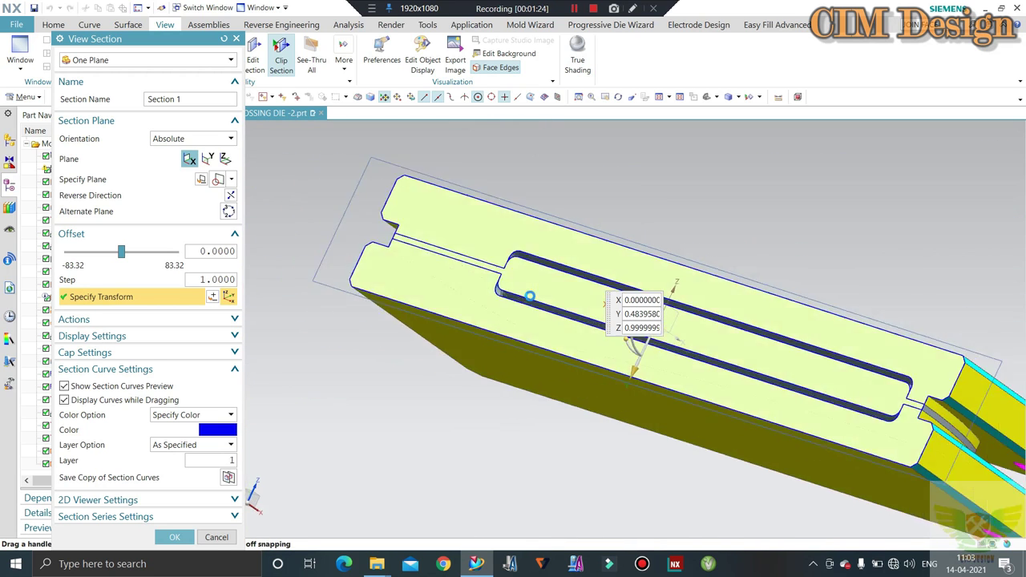
key(Escape)
scroll(524, 270, down, 1)
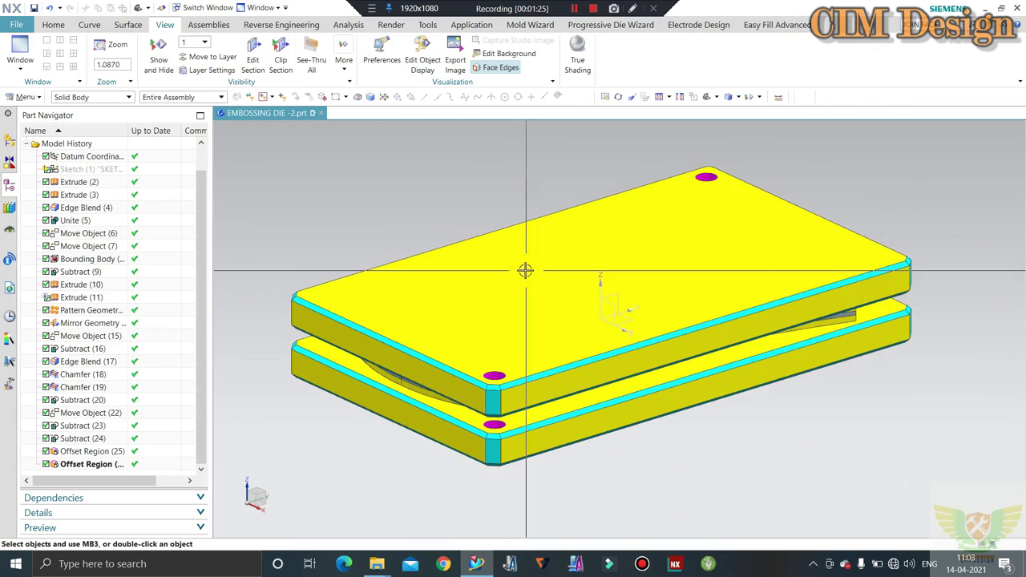
middle_drag(525, 270, 566, 290)
click(570, 293)
key(ctrl+b)
mouse_move(496, 286)
middle_down()
mouse_move(492, 270)
mouse_move(447, 290)
mouse_move(479, 329)
middle_up()
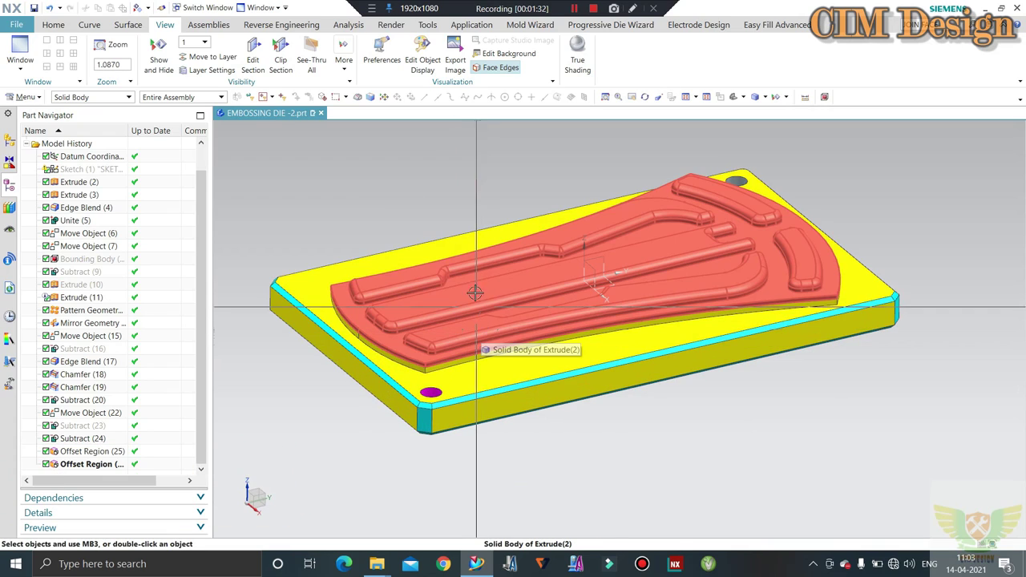
click(465, 333)
key(ctrl+b)
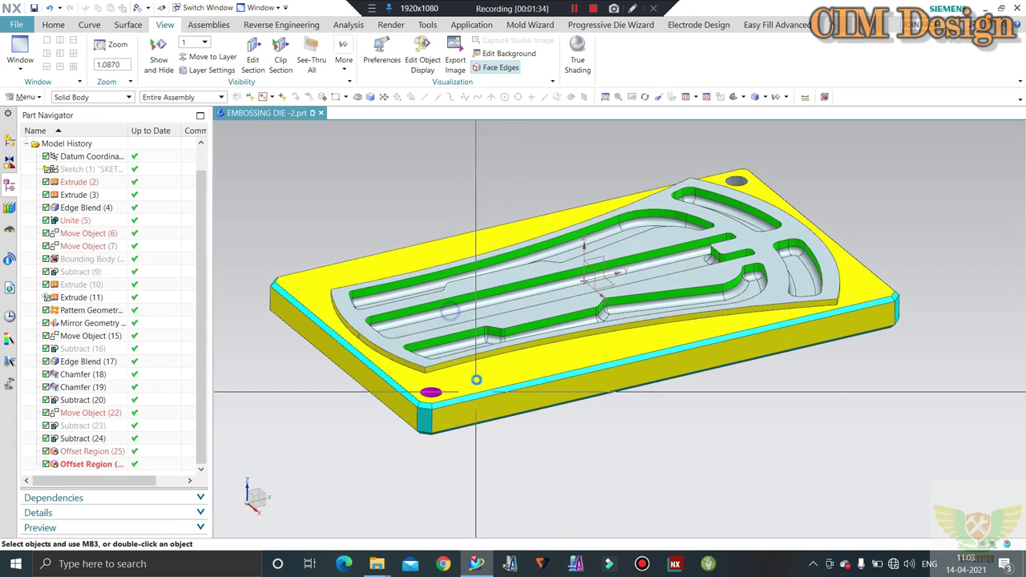
mouse_move(474, 377)
middle_down()
mouse_move(486, 394)
mouse_move(476, 419)
middle_up()
click(476, 419)
key(ctrl+b)
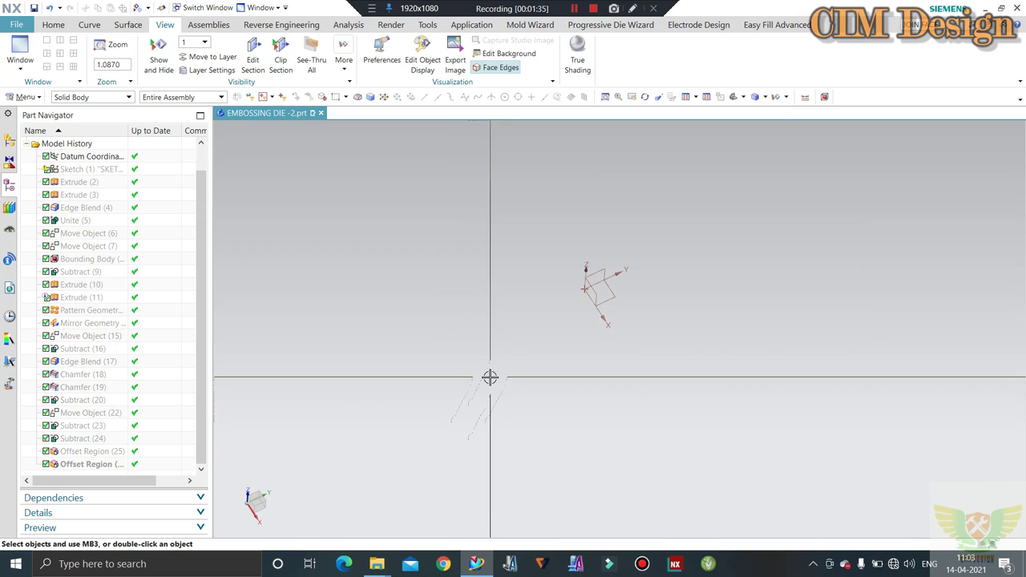
key(ctrl+shift+u)
middle_drag(489, 367, 464, 332)
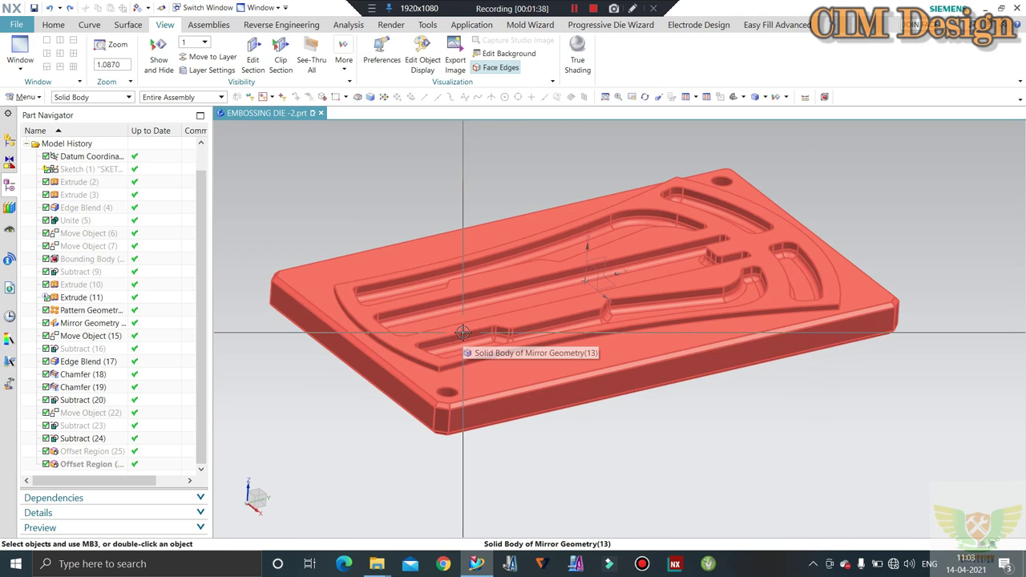
key(ctrl+shift+u)
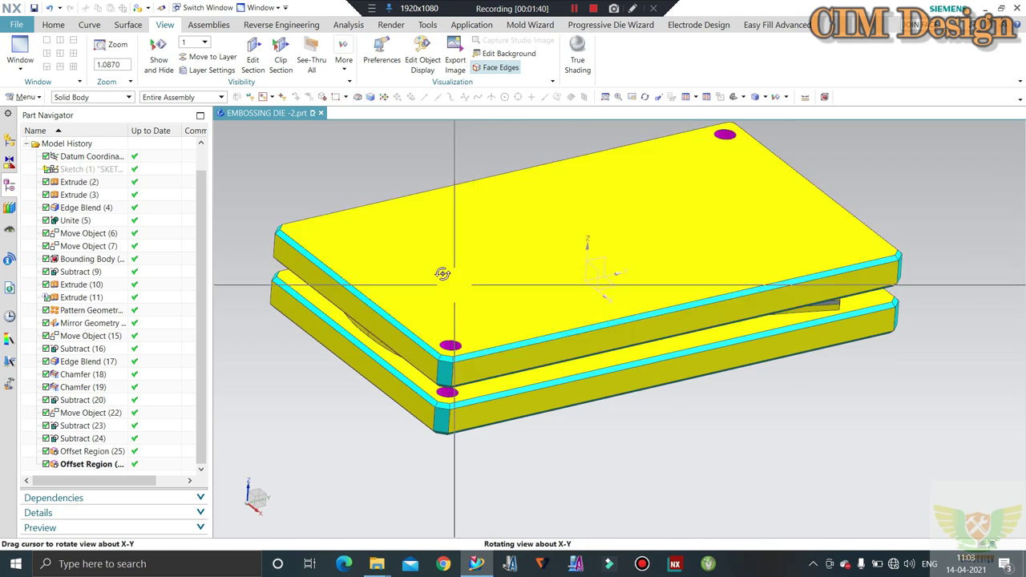
Orbit and zoom the die plates to edge-on and tilted top views, undoing the last action
middle_drag(442, 273, 499, 190)
scroll(334, 275, up, 5)
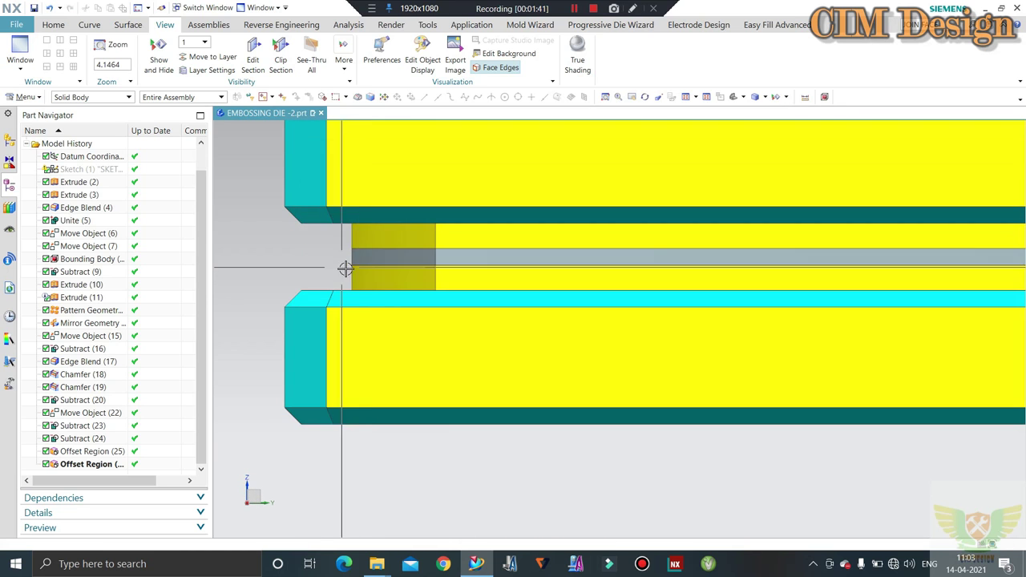
mouse_move(389, 195)
middle_down()
mouse_move(301, 344)
mouse_move(341, 268)
mouse_move(382, 333)
middle_up()
key(ctrl+z)
scroll(300, 344, down, 3)
scroll(340, 269, up, 3)
scroll(341, 269, down, 3)
scroll(470, 297, down, 3)
Orbit beneath and around both plates, then select and deselect the upper plate
mouse_move(469, 297)
middle_down()
mouse_move(606, 245)
mouse_move(508, 304)
middle_up()
scroll(468, 284, up, 3)
scroll(467, 285, down, 2)
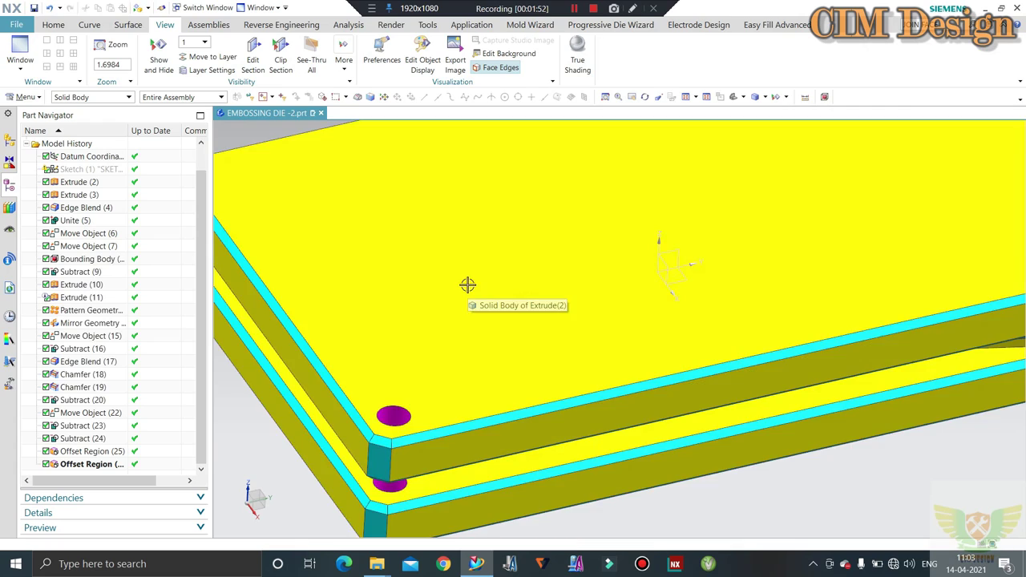
scroll(467, 283, down, 3)
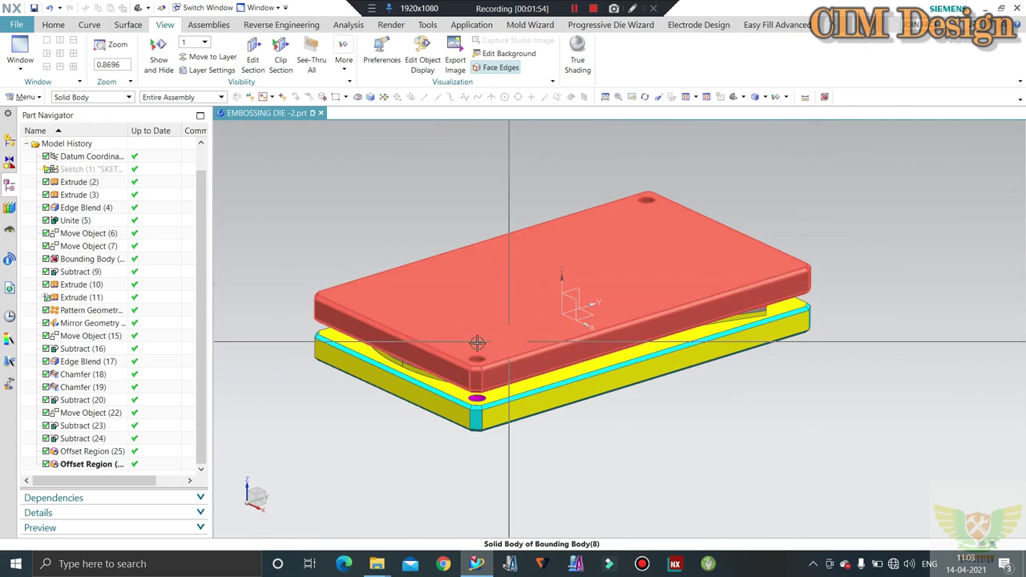
mouse_move(477, 339)
middle_down()
mouse_move(417, 280)
mouse_move(623, 270)
middle_up()
scroll(489, 318, up, 2)
middle_drag(489, 319, 470, 286)
scroll(470, 293, down, 3)
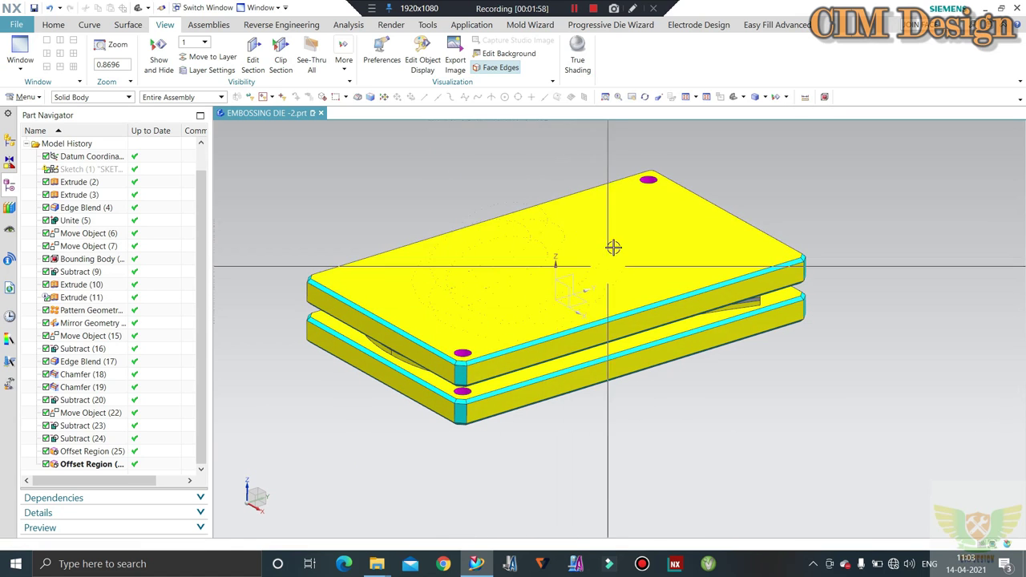
click(588, 228)
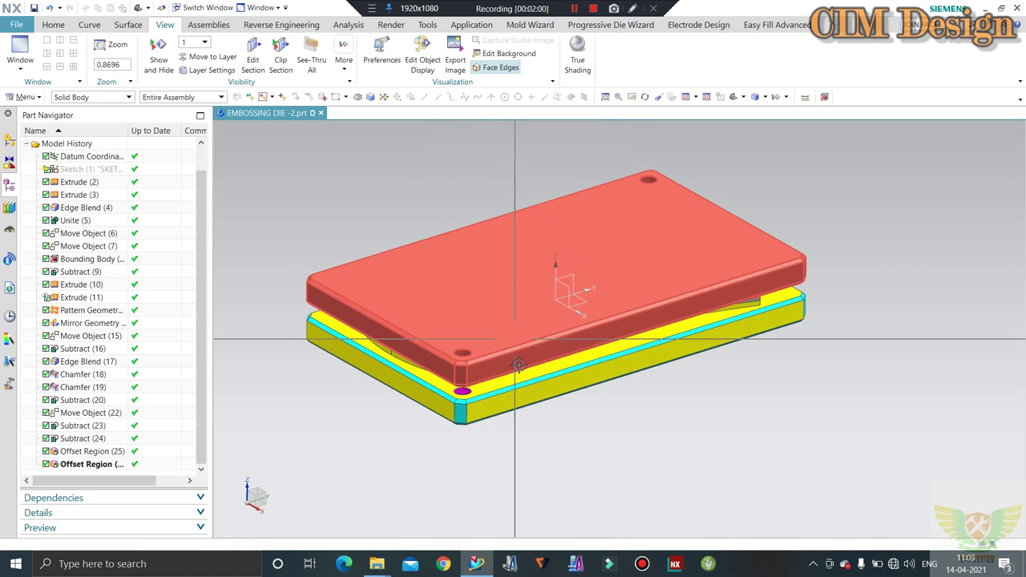
key(Escape)
mouse_move(496, 273)
middle_down()
mouse_move(536, 232)
mouse_move(491, 295)
mouse_move(512, 279)
middle_up()
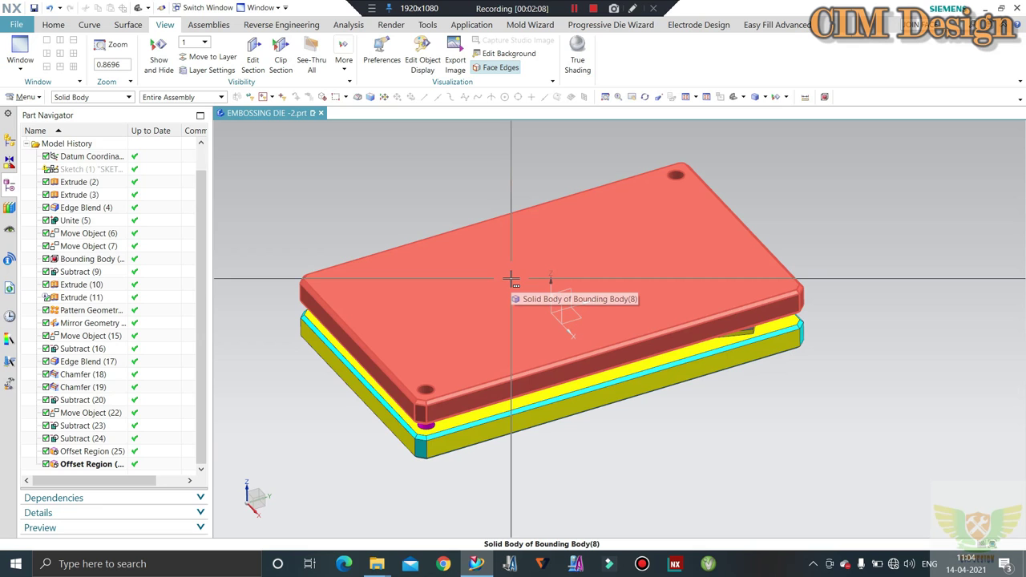
Show the Surface tab and start a single-plane section view through the plates at offset 0
click(128, 25)
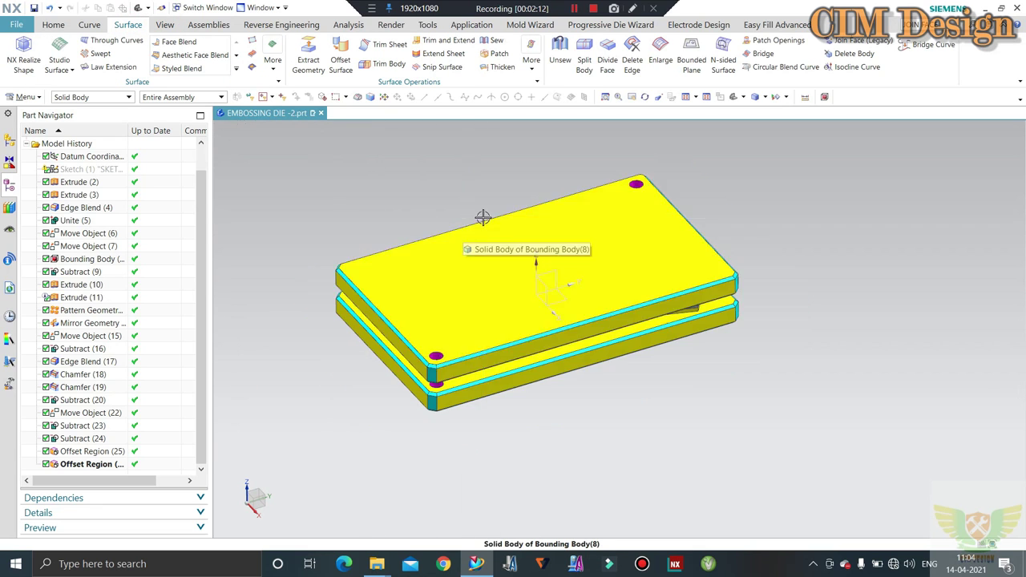
middle_drag(590, 272, 596, 210)
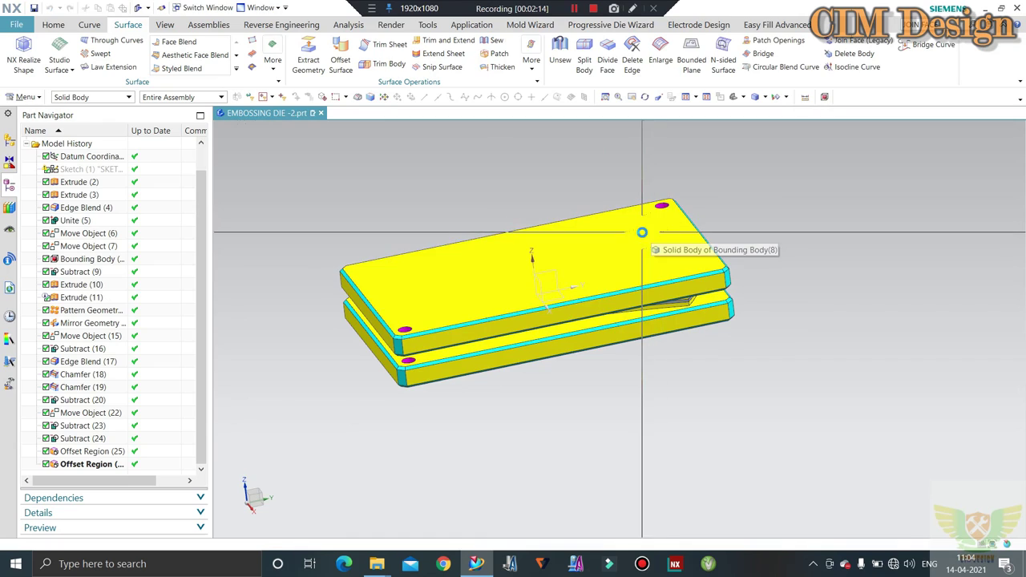
key(ctrl+h)
Drag the section plane to offset -63, then cancel the View Section
scroll(513, 261, up, 5)
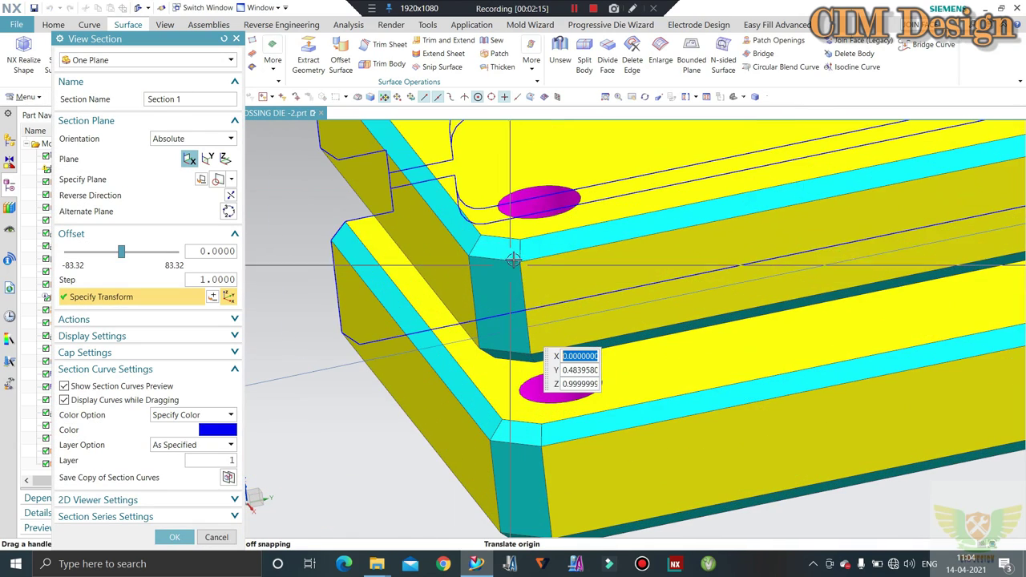
scroll(544, 220, down, 5)
mouse_move(532, 256)
middle_down()
mouse_move(632, 236)
mouse_move(655, 268)
mouse_move(321, 396)
middle_up()
scroll(656, 268, down, 3)
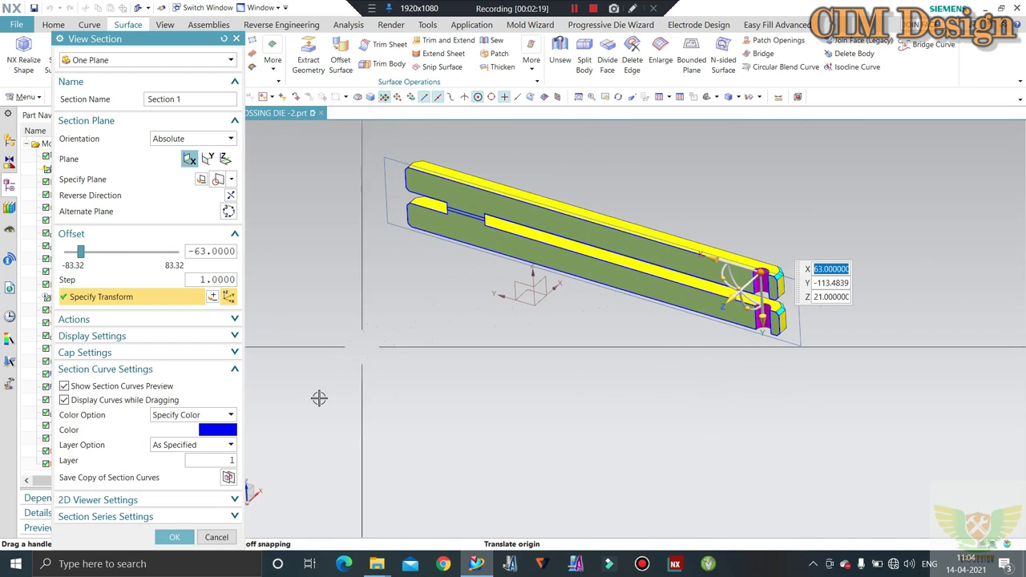
click(215, 537)
scroll(756, 266, down, 2)
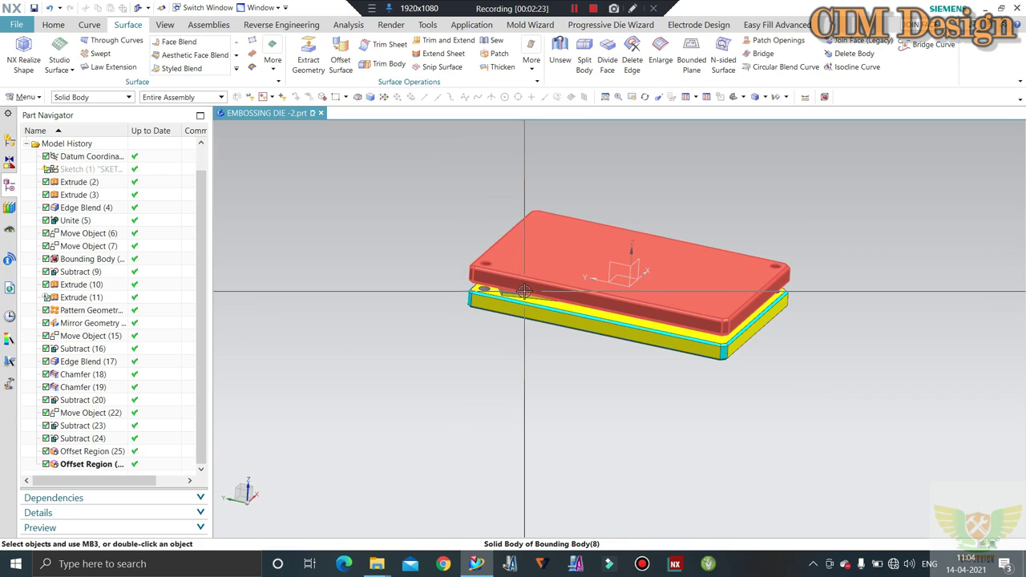
middle_drag(556, 227, 646, 237)
scroll(646, 237, up, 3)
scroll(646, 236, down, 1)
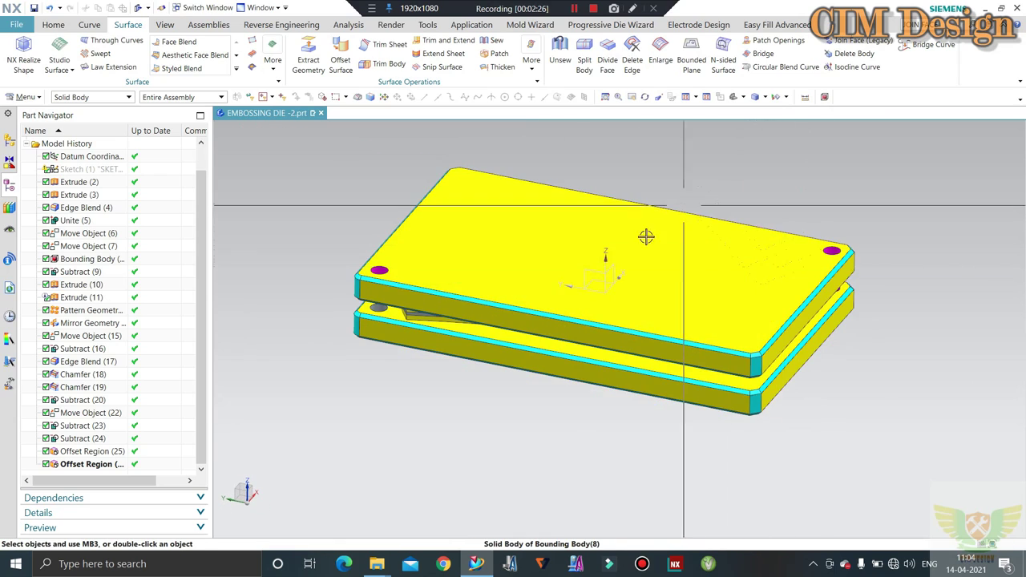
mouse_move(576, 283)
middle_down()
mouse_move(654, 259)
mouse_move(681, 267)
mouse_move(621, 271)
mouse_move(599, 193)
mouse_move(591, 206)
middle_up()
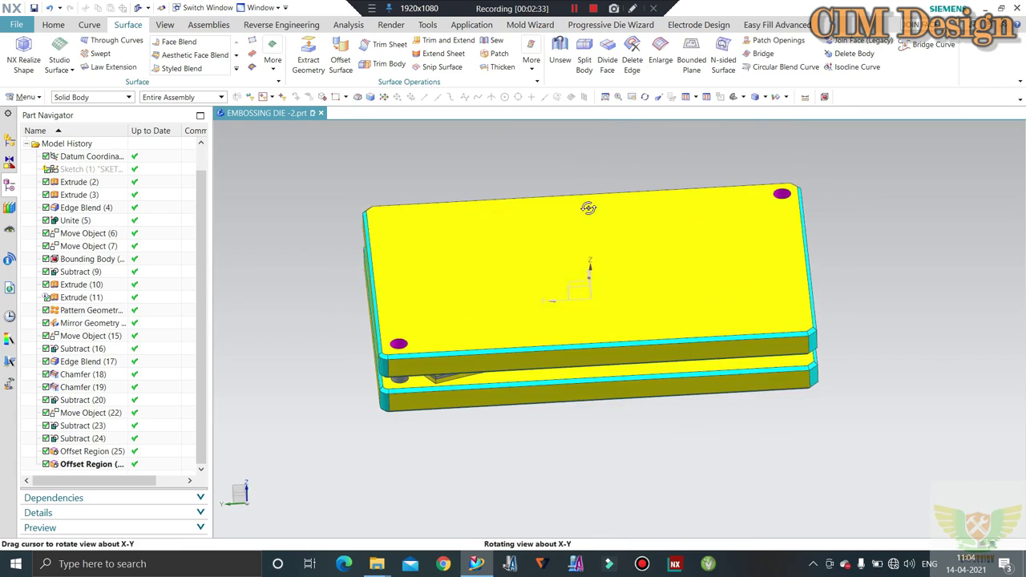
mouse_move(582, 243)
middle_down()
mouse_move(582, 211)
mouse_move(599, 257)
middle_up()
click(596, 256)
key(ctrl+b)
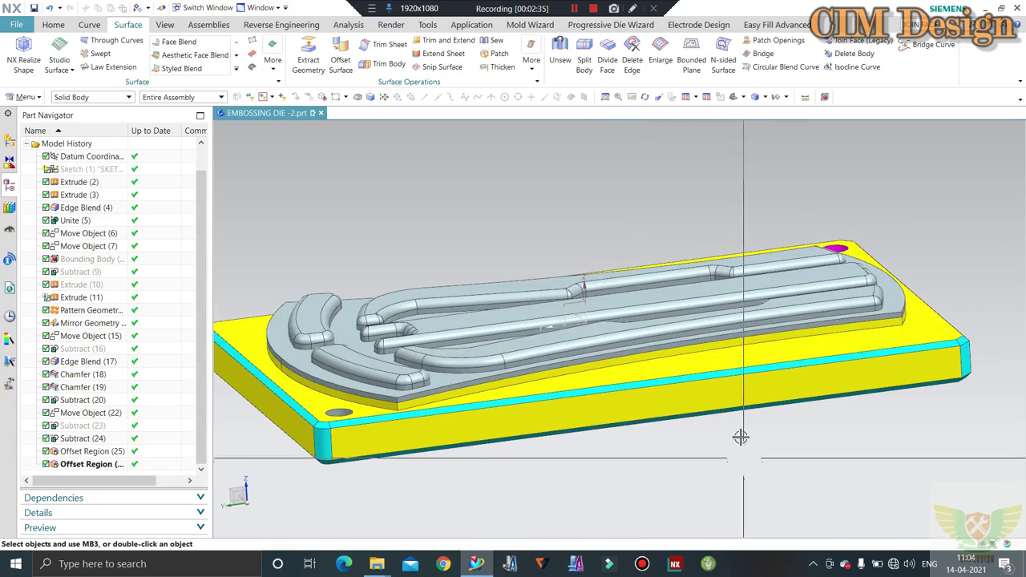
click(740, 436)
key(ctrl+b)
mouse_move(664, 422)
middle_down()
mouse_move(638, 307)
mouse_move(644, 374)
mouse_move(641, 304)
mouse_move(642, 374)
mouse_move(590, 360)
mouse_move(545, 328)
mouse_move(577, 320)
mouse_move(568, 364)
middle_up()
key(ctrl+shift+u)
scroll(591, 360, down, 3)
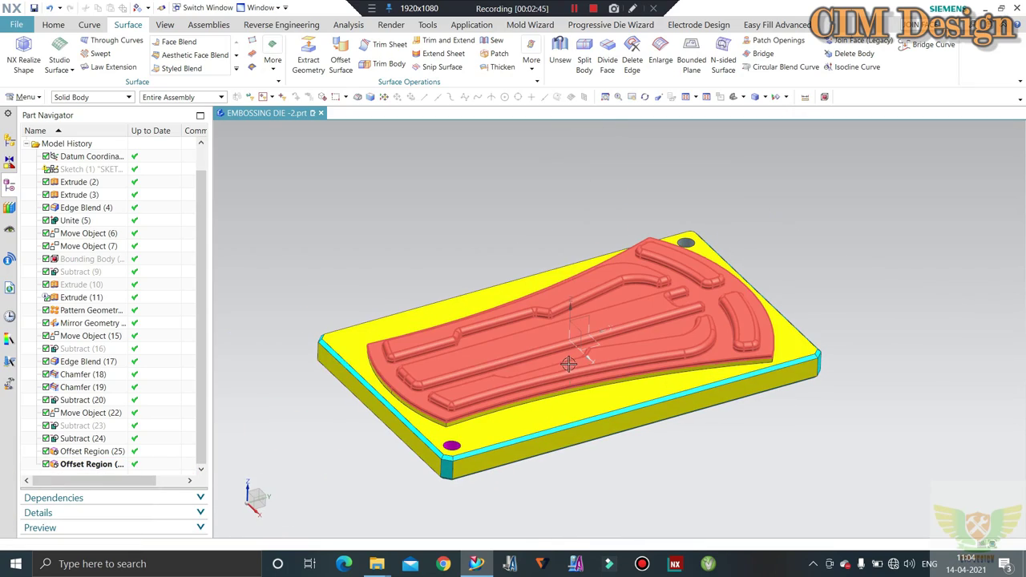
mouse_move(490, 364)
middle_down()
mouse_move(485, 401)
mouse_move(488, 344)
middle_up()
scroll(481, 425, up, 3)
scroll(514, 305, down, 3)
mouse_move(514, 306)
middle_down()
mouse_move(547, 281)
mouse_move(531, 329)
mouse_move(480, 318)
middle_up()
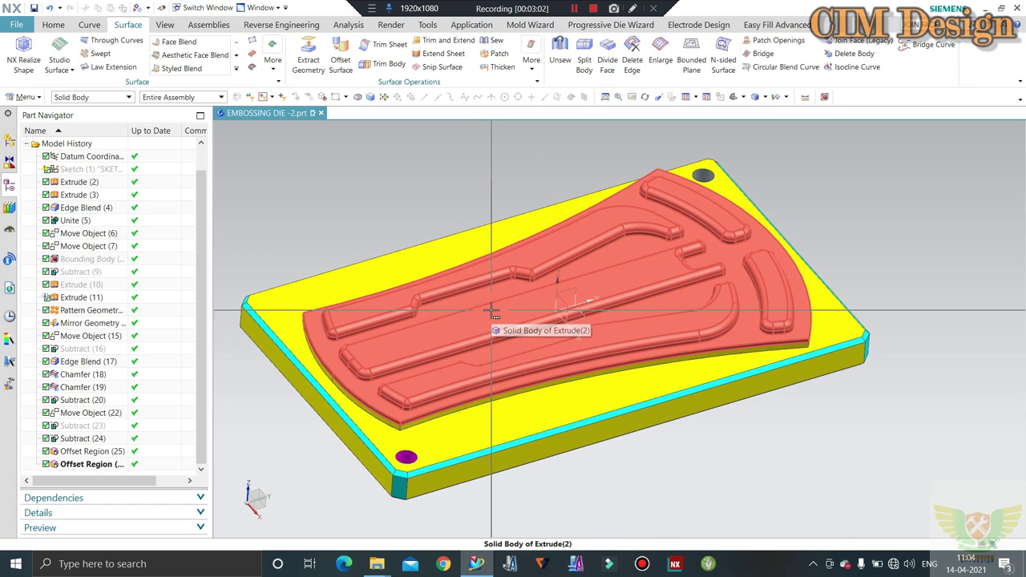
mouse_move(492, 312)
middle_down()
mouse_move(522, 337)
mouse_move(491, 375)
middle_up()
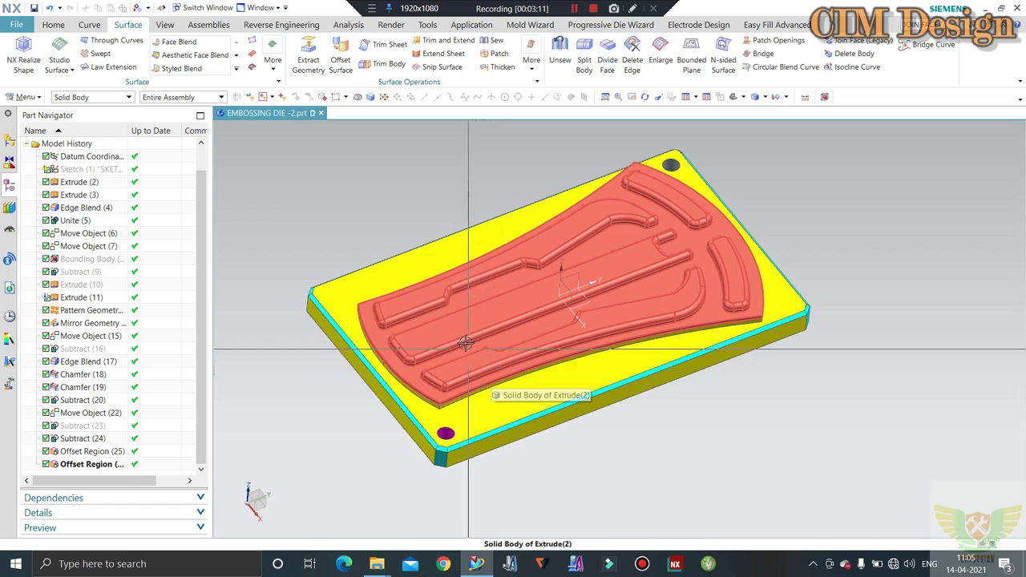
mouse_move(465, 343)
middle_down()
mouse_move(465, 309)
mouse_move(505, 294)
middle_up()
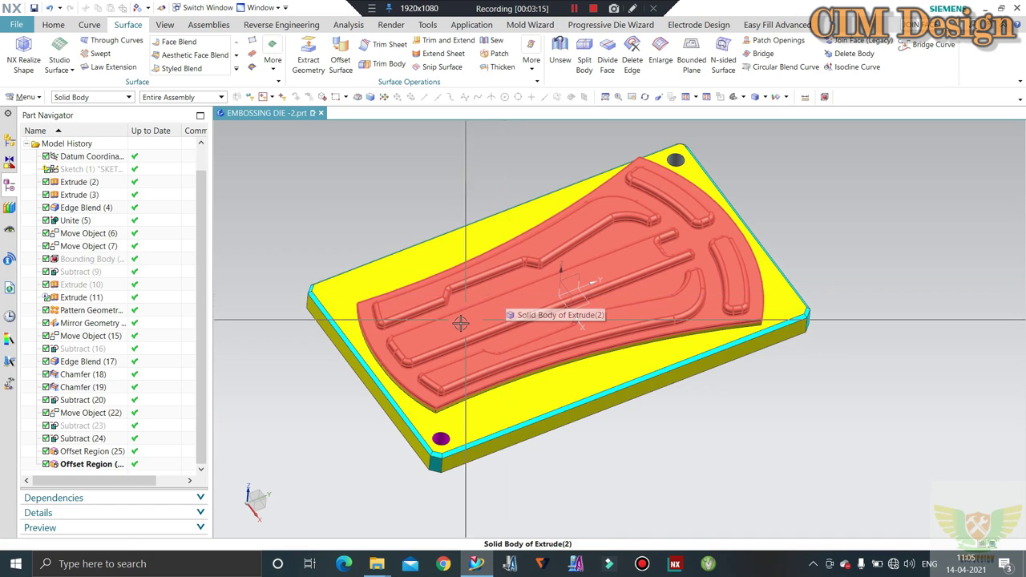
middle_drag(461, 322, 444, 329)
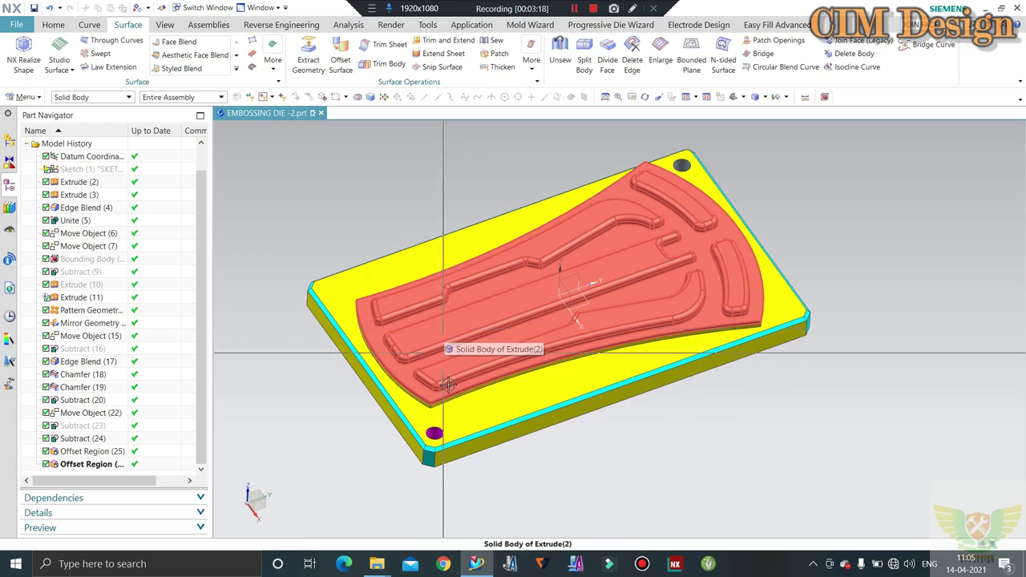
middle_drag(447, 385, 453, 329)
mouse_move(468, 292)
middle_down()
mouse_move(476, 321)
mouse_move(531, 320)
middle_up()
Orbit and zoom the die through top-down and tilted angles to re-inspect the relief
middle_drag(455, 333, 513, 289)
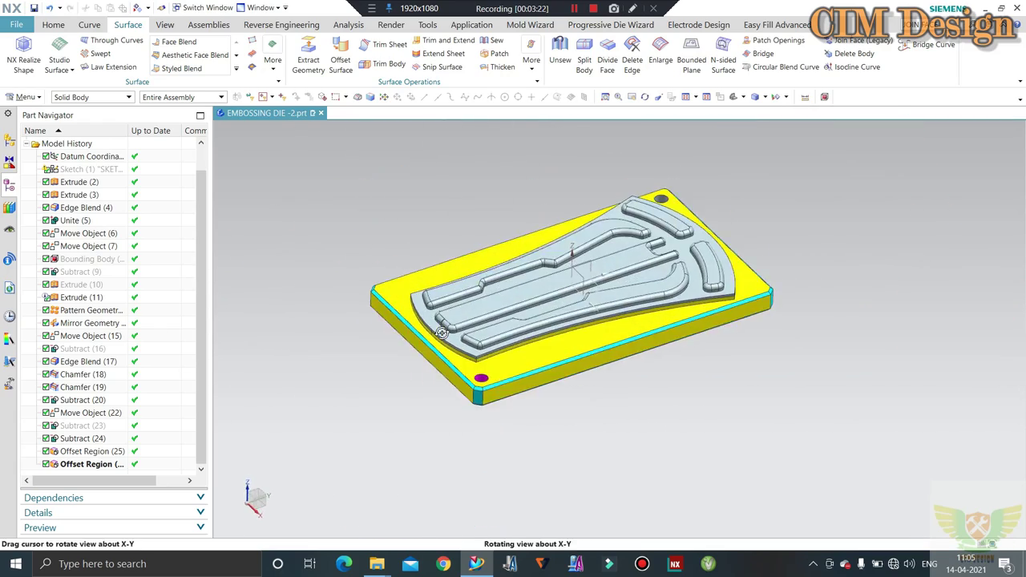
scroll(513, 289, up, 5)
scroll(577, 325, down, 5)
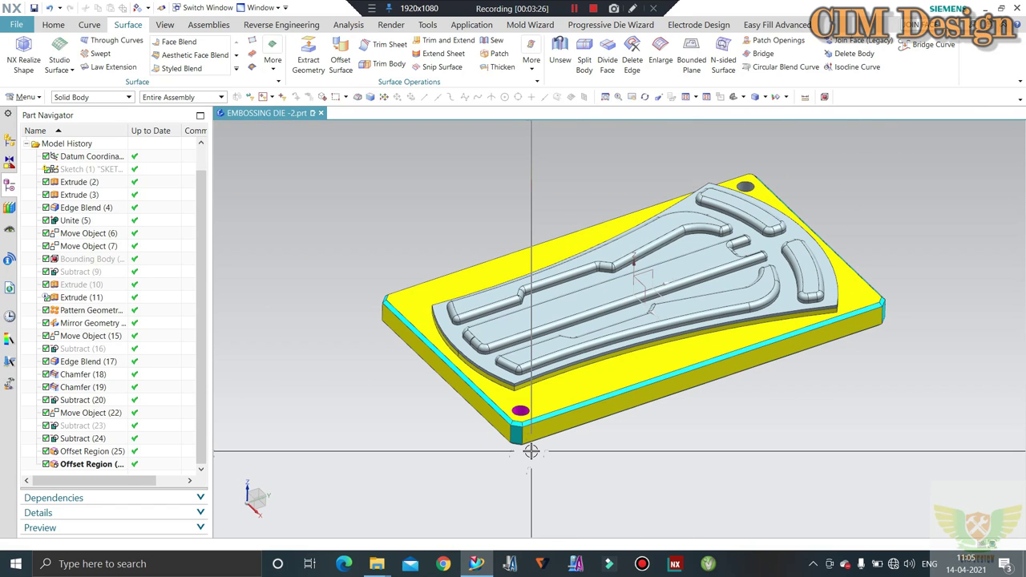
scroll(657, 320, up, 3)
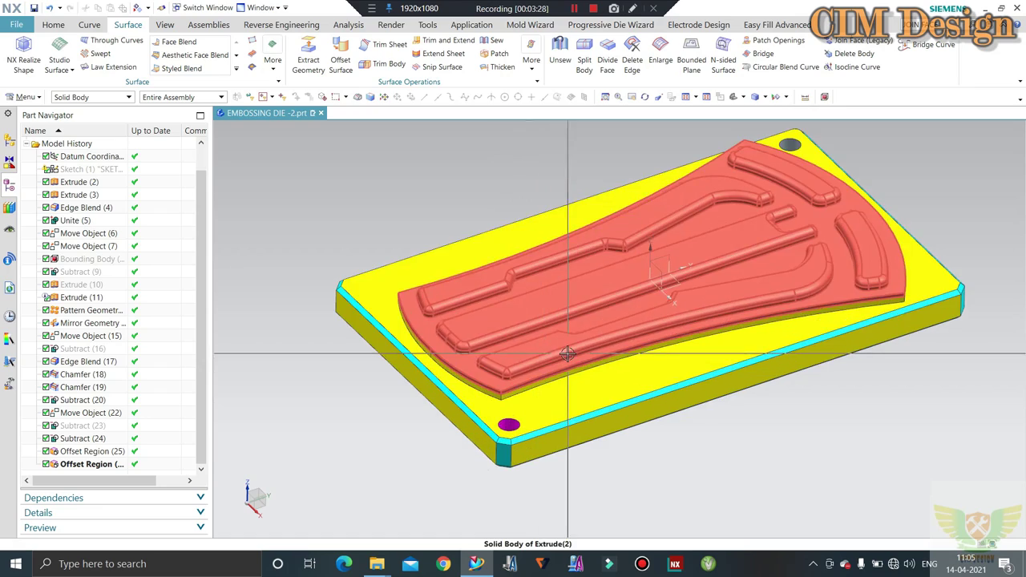
scroll(600, 337, down, 3)
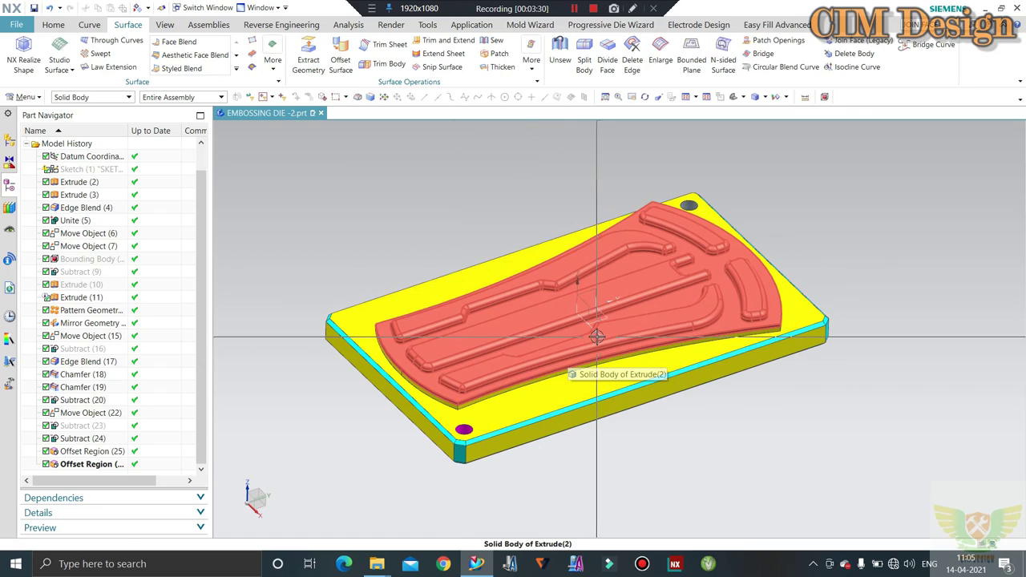
mouse_move(598, 338)
middle_down()
mouse_move(470, 342)
mouse_move(436, 377)
middle_up()
scroll(436, 377, up, 3)
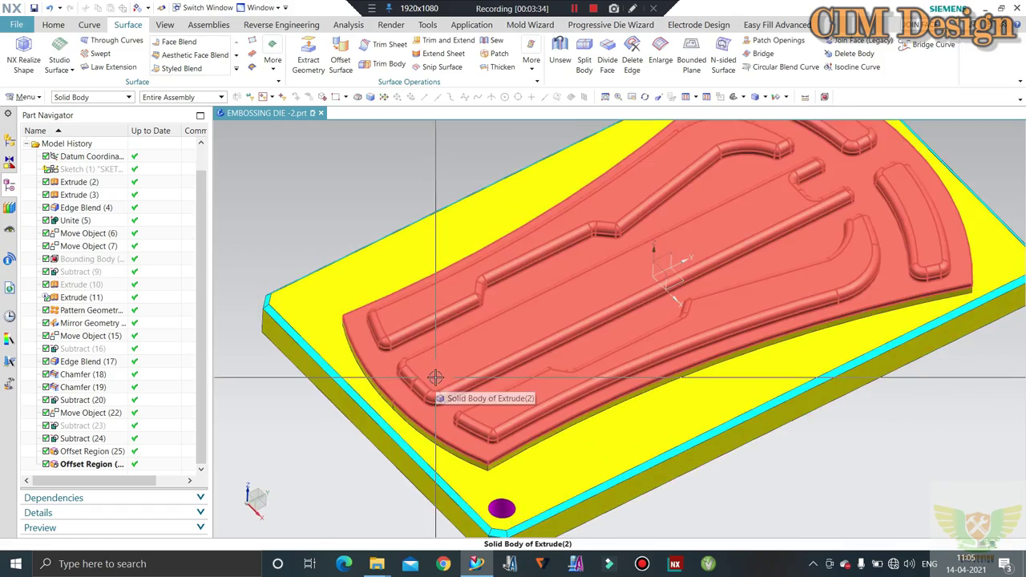
scroll(435, 377, down, 3)
mouse_move(435, 378)
middle_down()
mouse_move(489, 364)
mouse_move(458, 371)
middle_up()
scroll(489, 364, up, 3)
scroll(530, 332, down, 3)
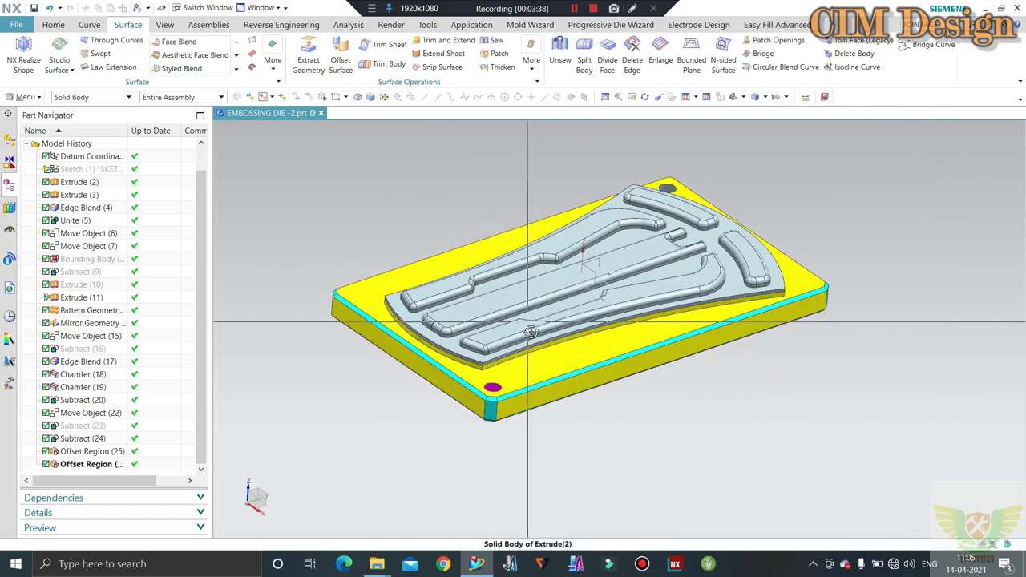
middle_drag(530, 332, 627, 256)
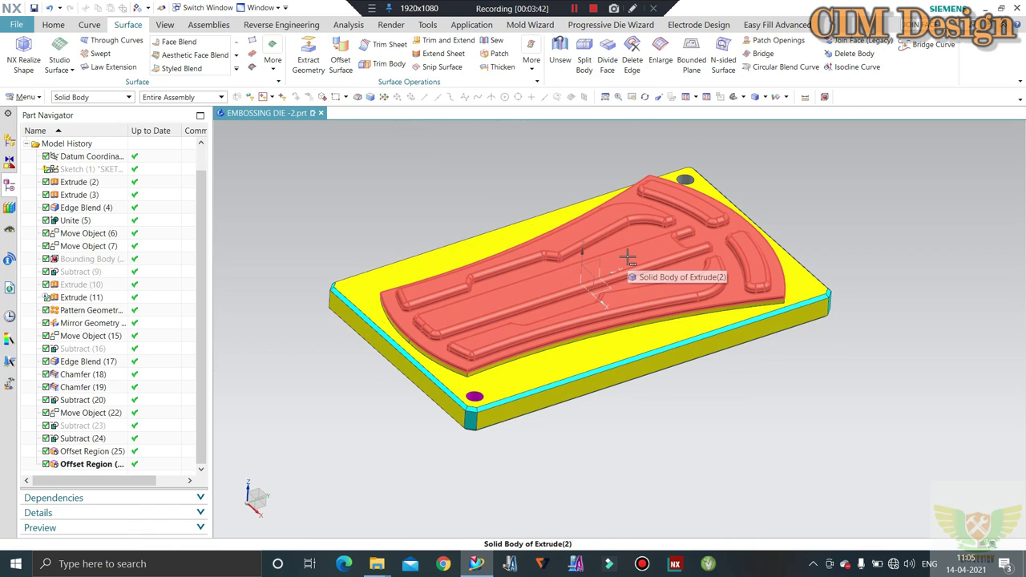
scroll(617, 268, down, 3)
scroll(564, 320, up, 3)
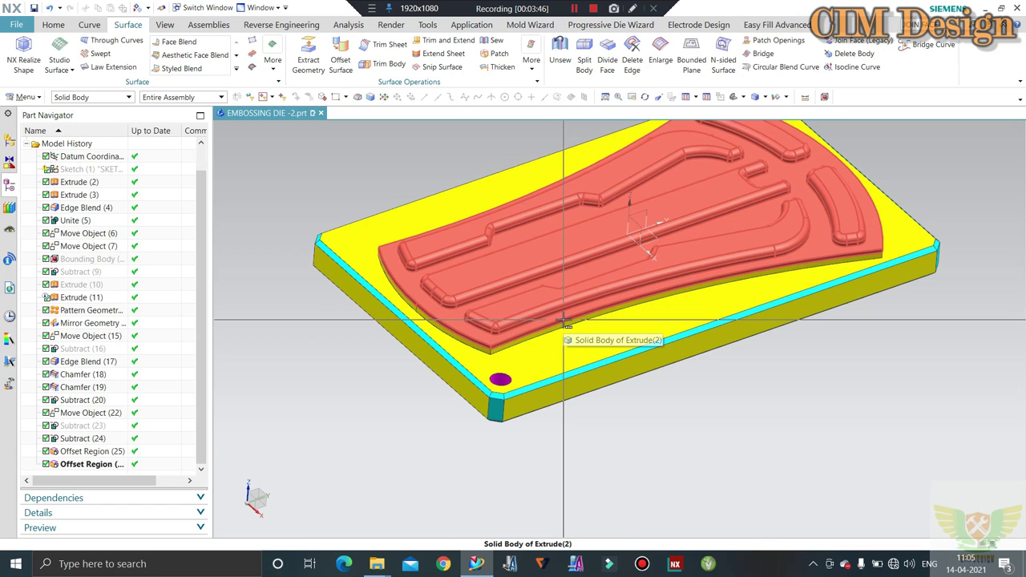
mouse_move(566, 323)
middle_down()
mouse_move(522, 325)
mouse_move(526, 348)
mouse_move(511, 315)
middle_up()
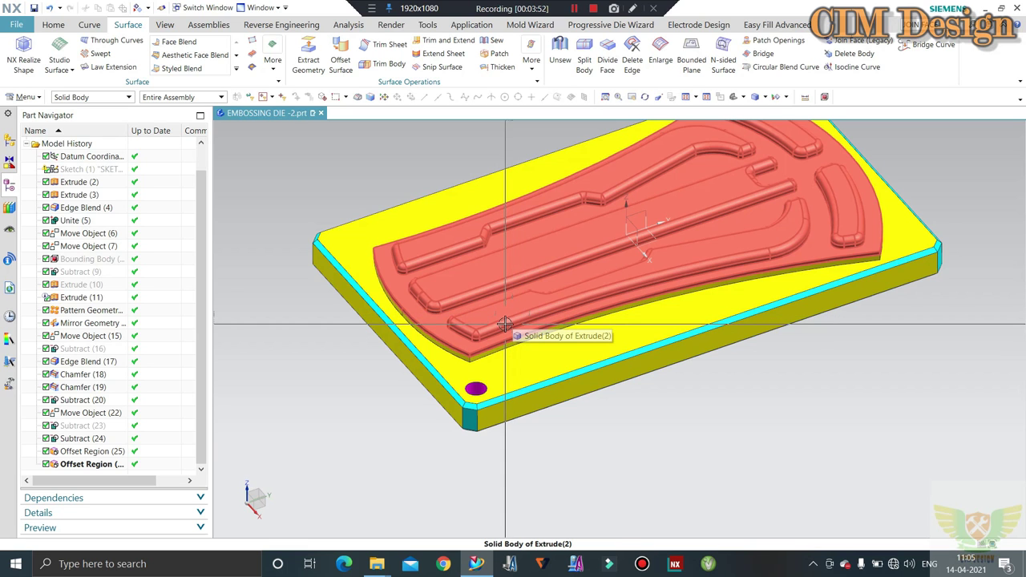
mouse_move(505, 323)
middle_down()
mouse_move(530, 324)
mouse_move(509, 277)
mouse_move(561, 240)
mouse_move(600, 238)
mouse_move(495, 362)
mouse_move(518, 332)
mouse_move(499, 321)
middle_up()
scroll(517, 331, up, 3)
scroll(516, 331, down, 5)
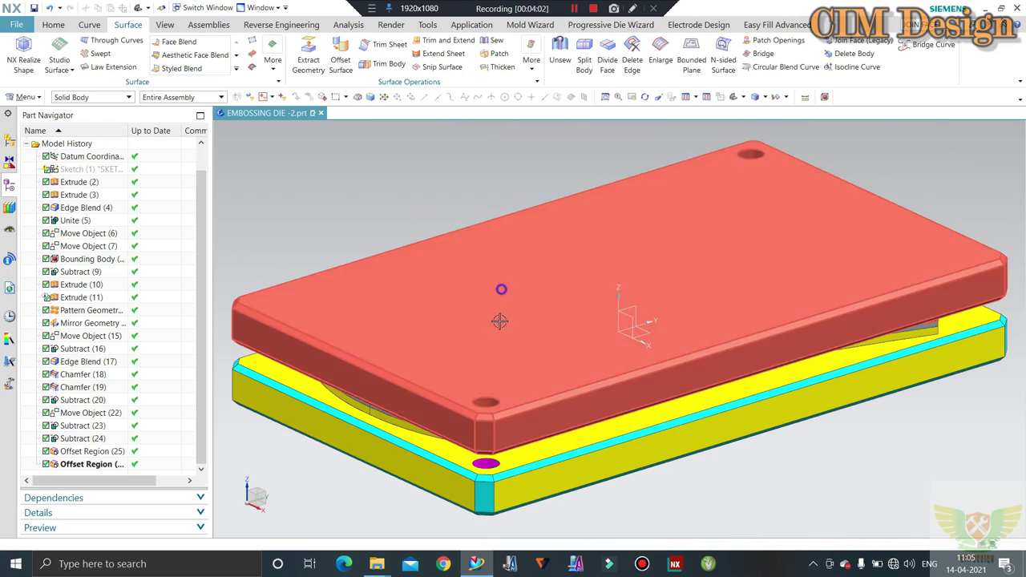
Hide the upper plate and isolate the grooved die plate, viewing it from the side and above
key(ctrl+b)
scroll(500, 322, down, 3)
key(ctrl+b)
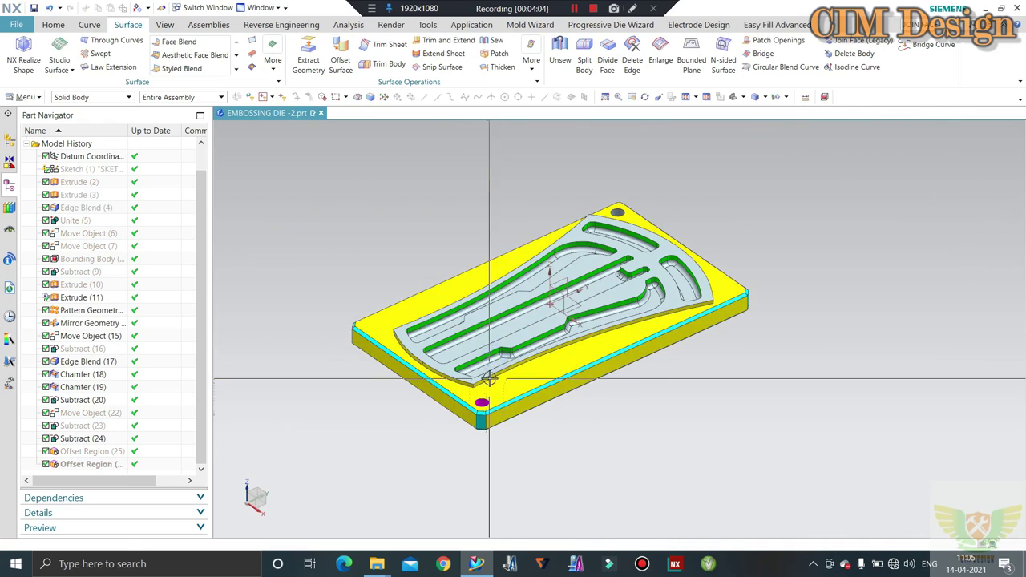
middle_drag(494, 359, 506, 351)
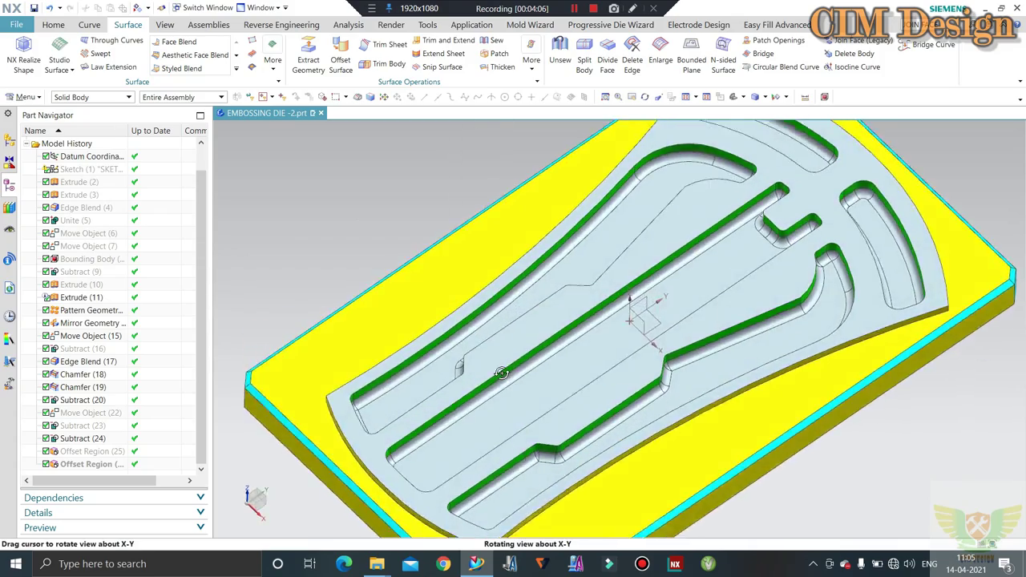
scroll(501, 343, down, 3)
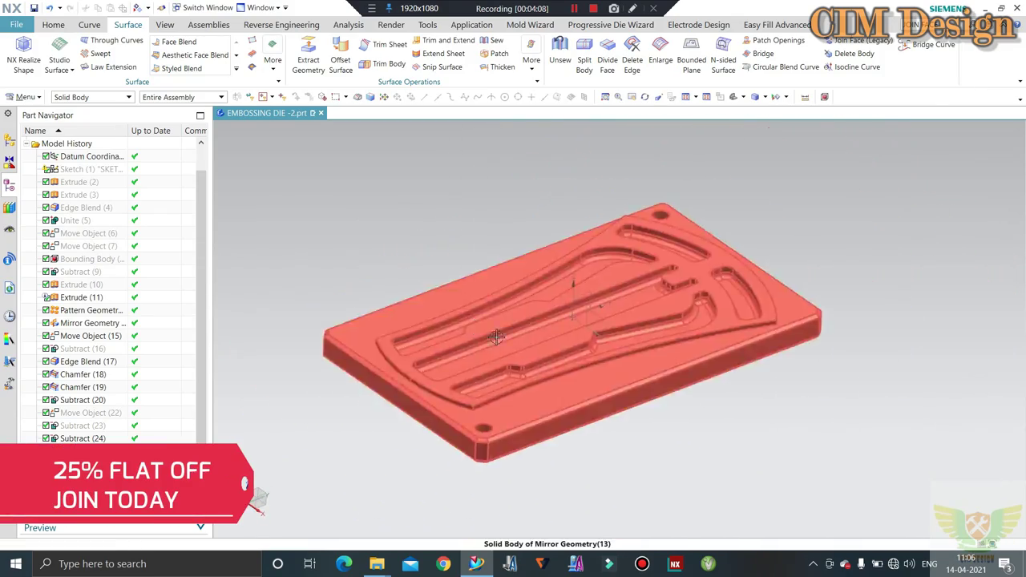
middle_drag(488, 304, 509, 351)
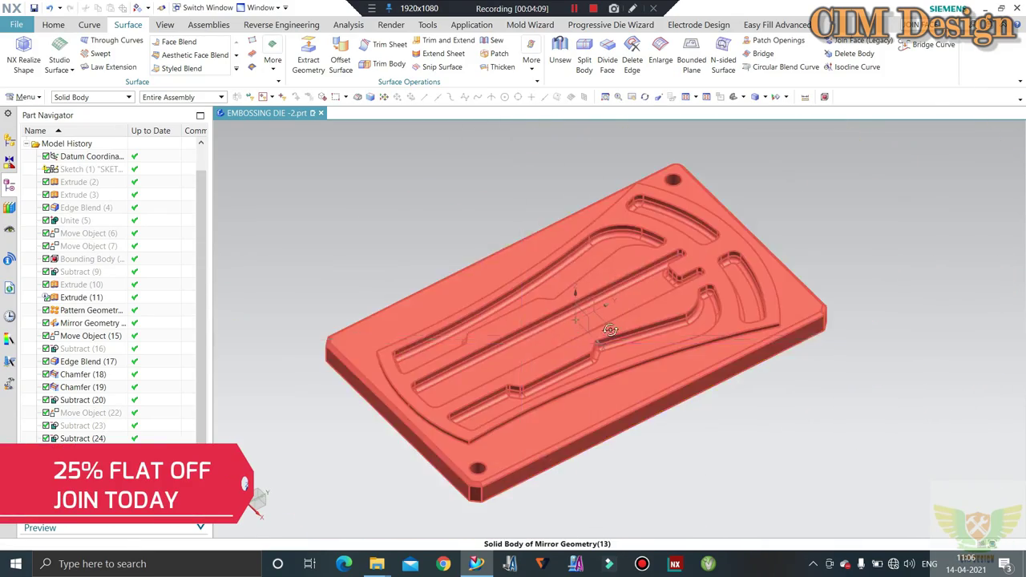
middle_drag(615, 321, 538, 343)
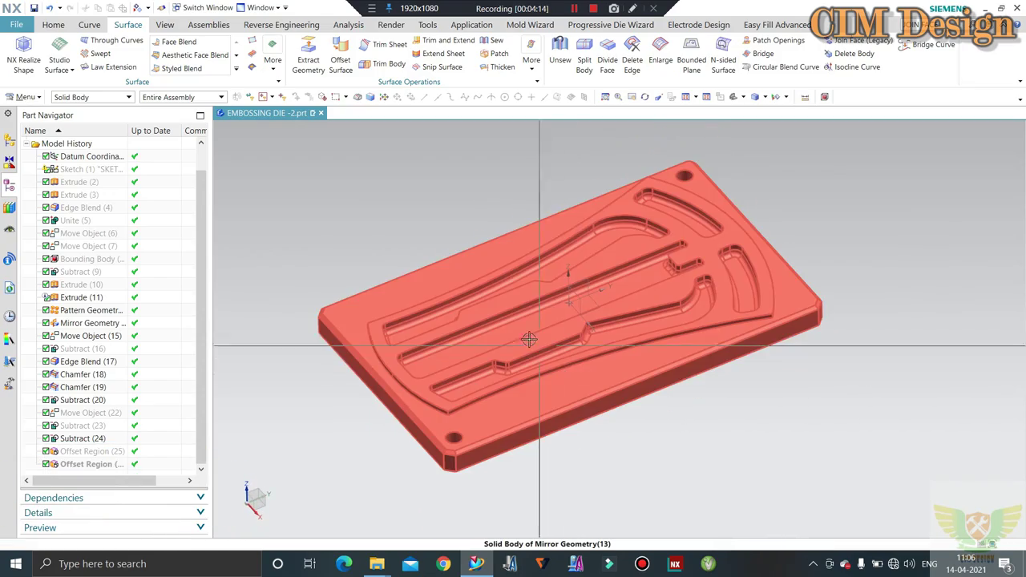
Inspect the grooved plate's cavities from edge-on and low views, then bring back the raised-relief lower plate
mouse_move(685, 194)
middle_down()
mouse_move(648, 230)
mouse_move(705, 220)
mouse_move(753, 302)
mouse_move(797, 265)
mouse_move(634, 224)
mouse_move(614, 321)
mouse_move(580, 316)
mouse_move(596, 314)
middle_up()
middle_drag(668, 313, 664, 332)
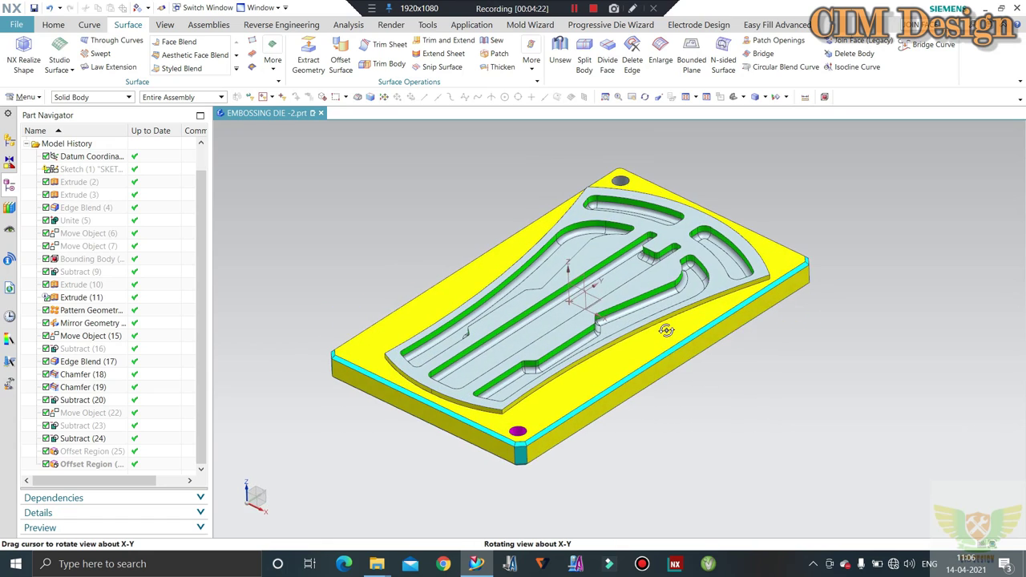
mouse_move(550, 362)
middle_down()
mouse_move(594, 321)
mouse_move(567, 337)
middle_up()
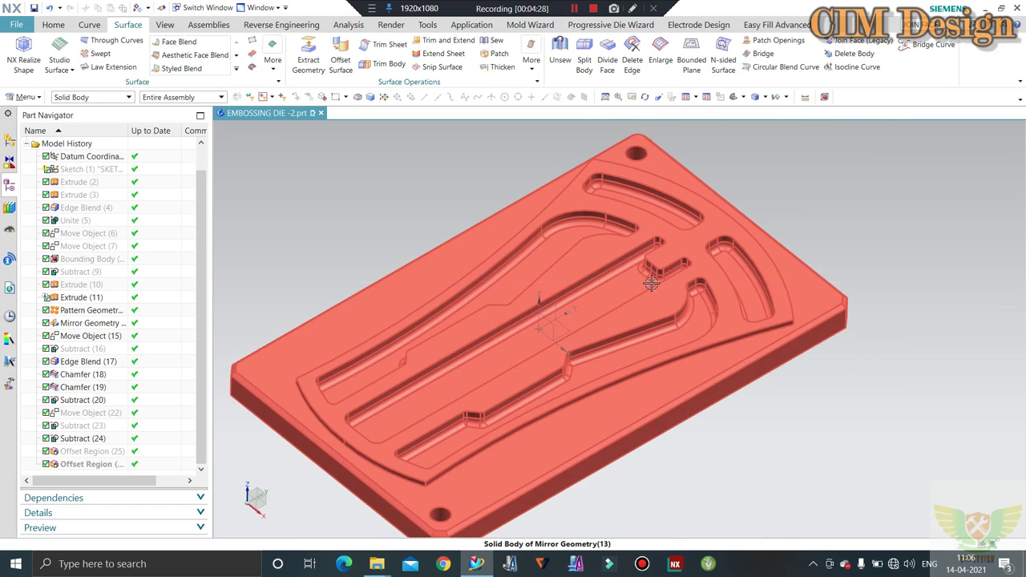
mouse_move(636, 295)
middle_down()
mouse_move(621, 269)
mouse_move(616, 310)
middle_up()
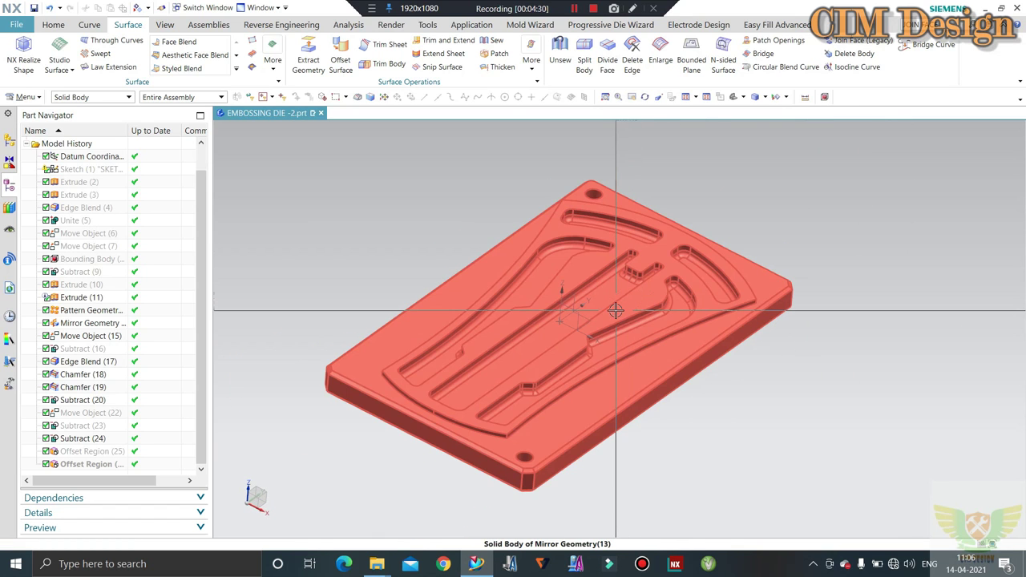
middle_drag(534, 350, 525, 334)
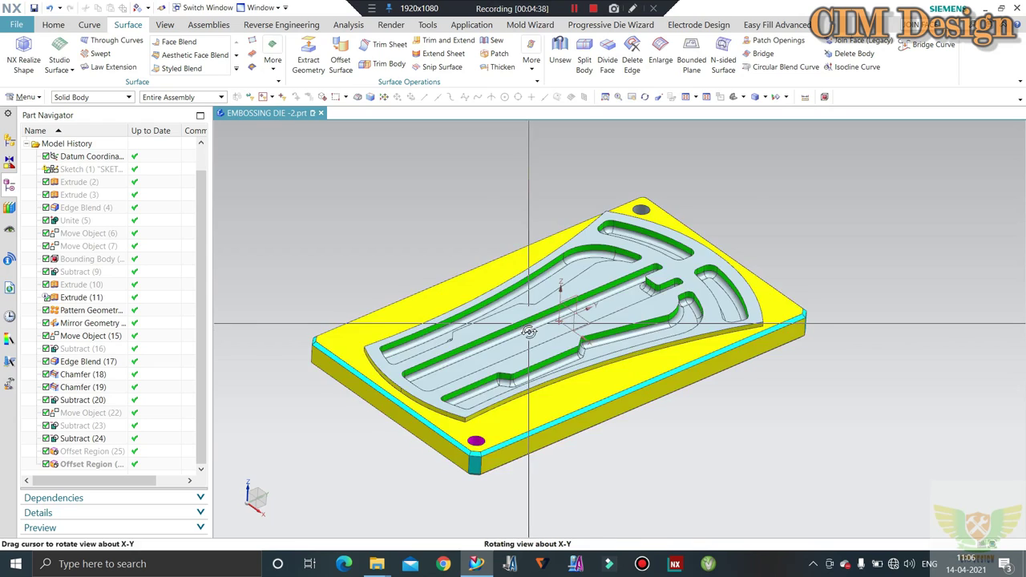
mouse_move(528, 323)
middle_down()
mouse_move(808, 321)
mouse_move(646, 385)
mouse_move(561, 343)
middle_up()
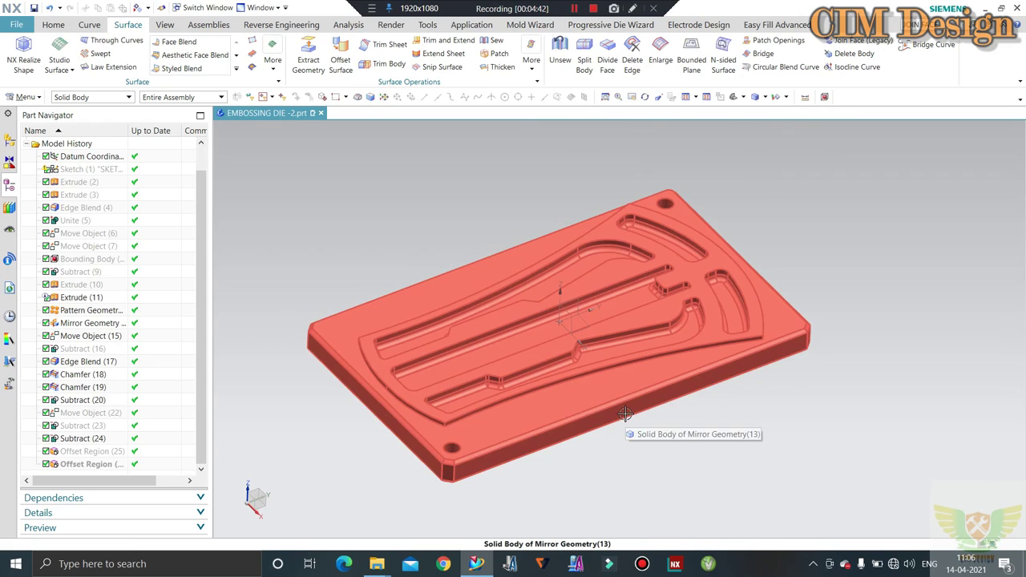
key(ctrl+shift+b)
middle_drag(428, 347, 481, 417)
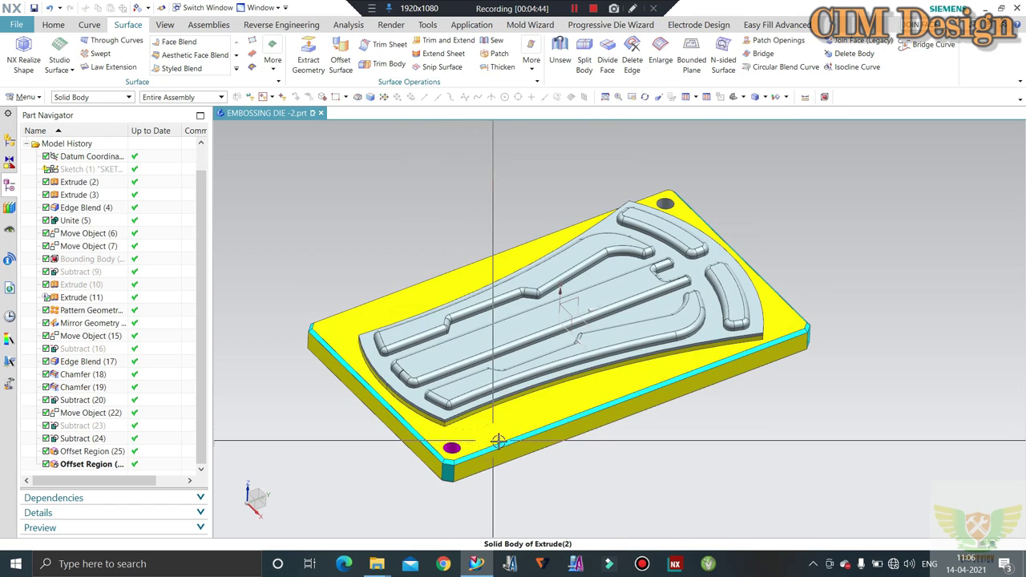
Show only the Extrude(2) embossed relief body and orbit it toward a top view
key(ctrl+shift+b)
mouse_move(552, 424)
middle_down()
mouse_move(500, 344)
mouse_move(540, 405)
mouse_move(639, 297)
middle_up()
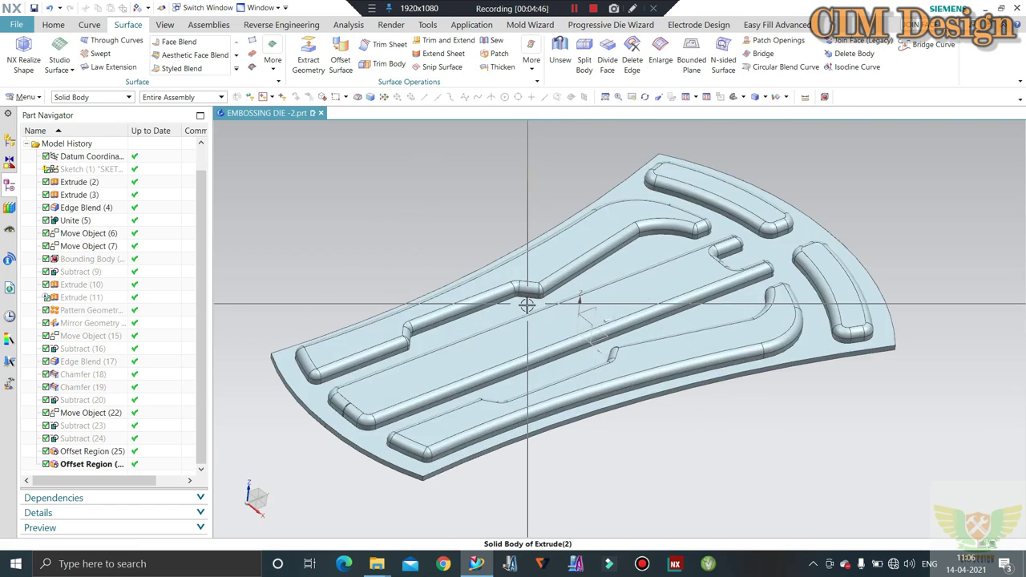
scroll(585, 269, up, 2)
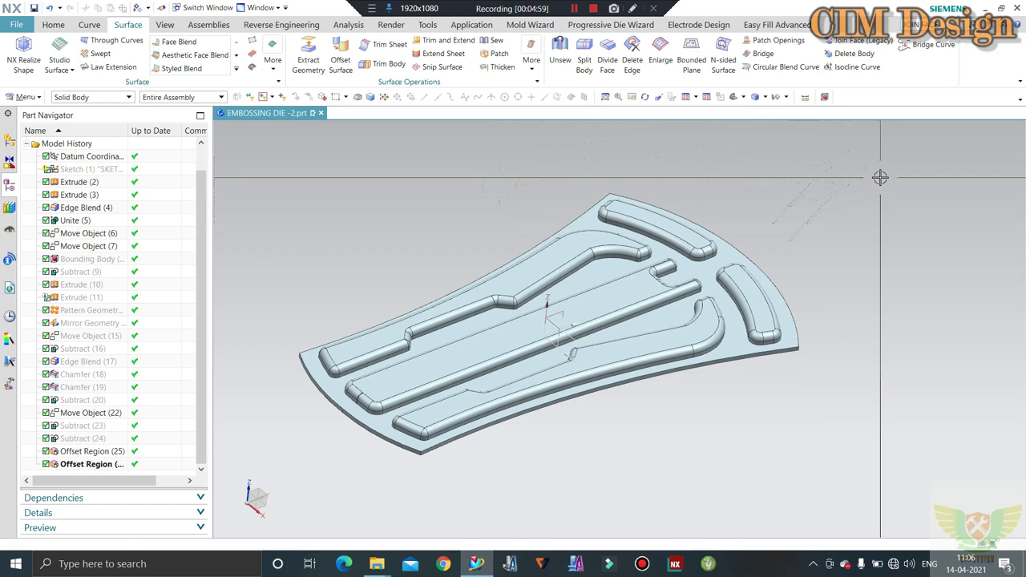
mouse_move(881, 176)
middle_down()
mouse_move(870, 167)
mouse_move(871, 183)
middle_up()
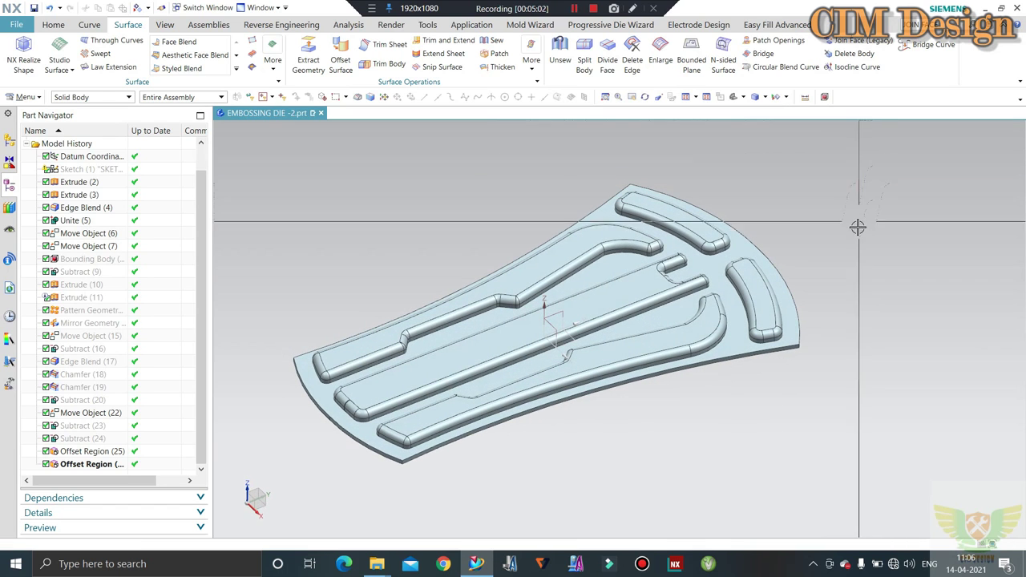